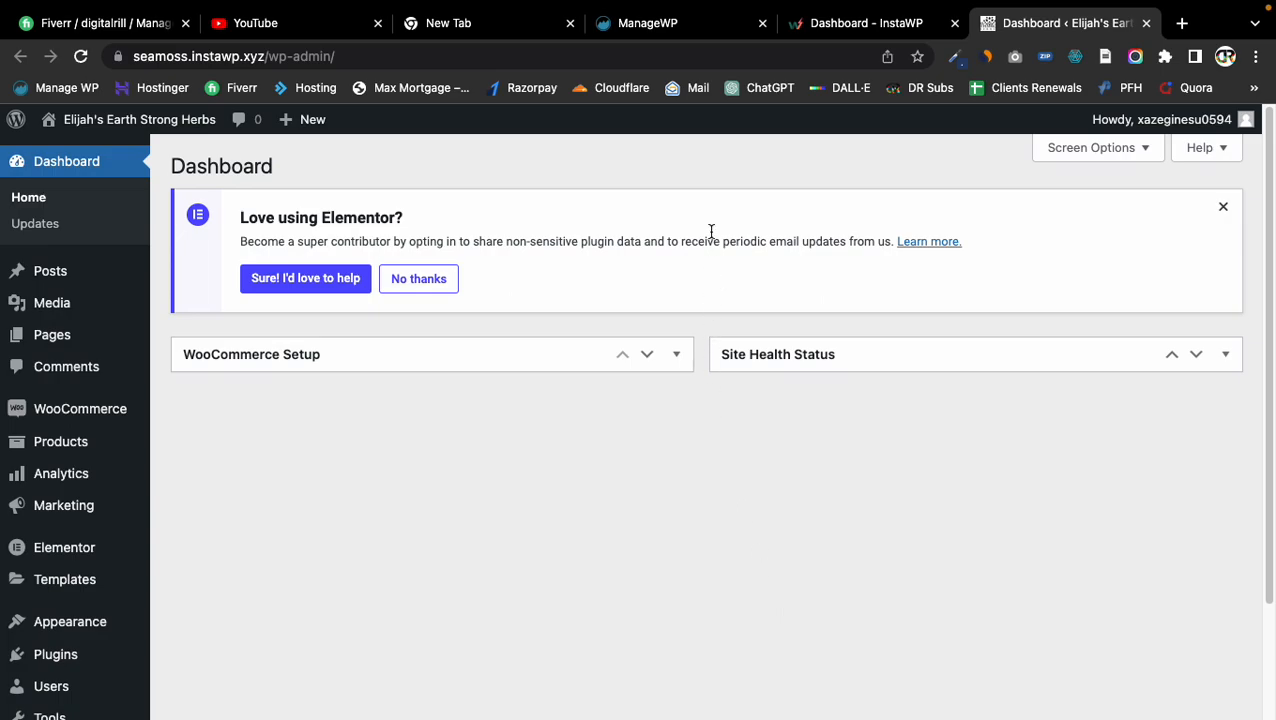
# Switch to the ManageWP dashboard and highlight its orion.managewp.com web address
pyautogui.click(668, 36)
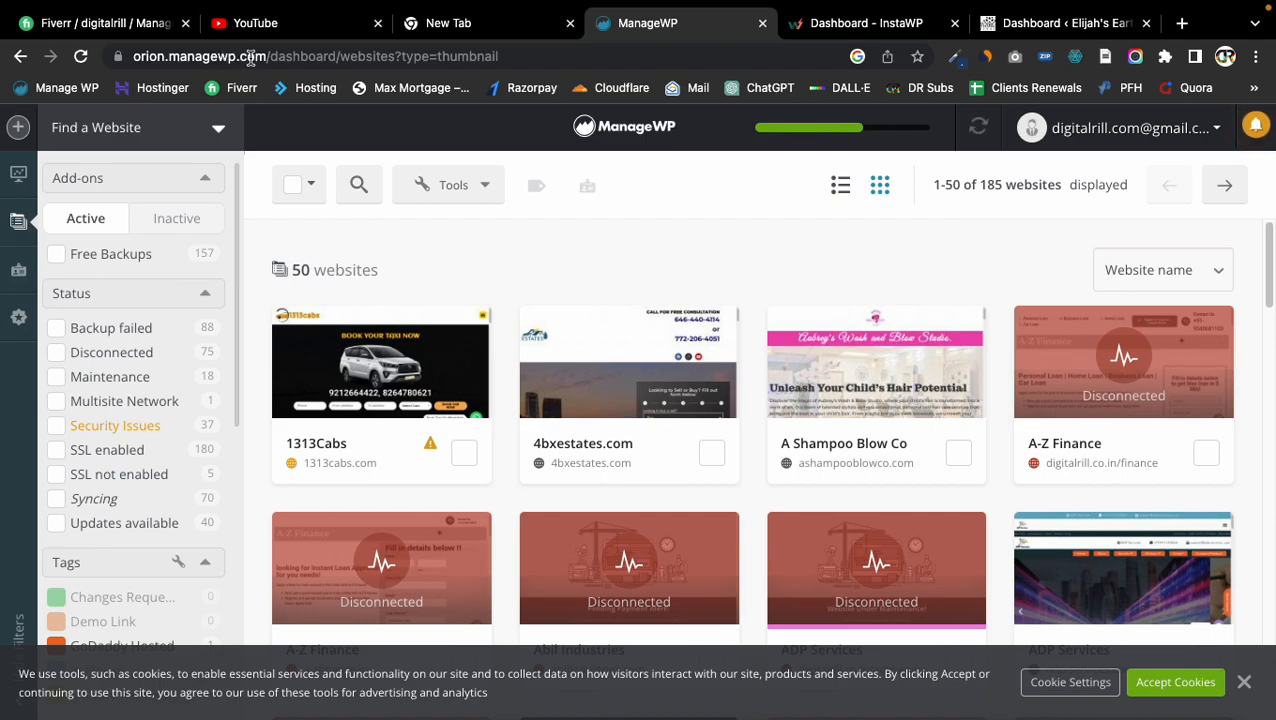
pyautogui.moveTo(266, 56); pyautogui.dragTo(188, 80)
pyautogui.click(572, 245)
pyautogui.moveTo(266, 56); pyautogui.dragTo(116, 60)
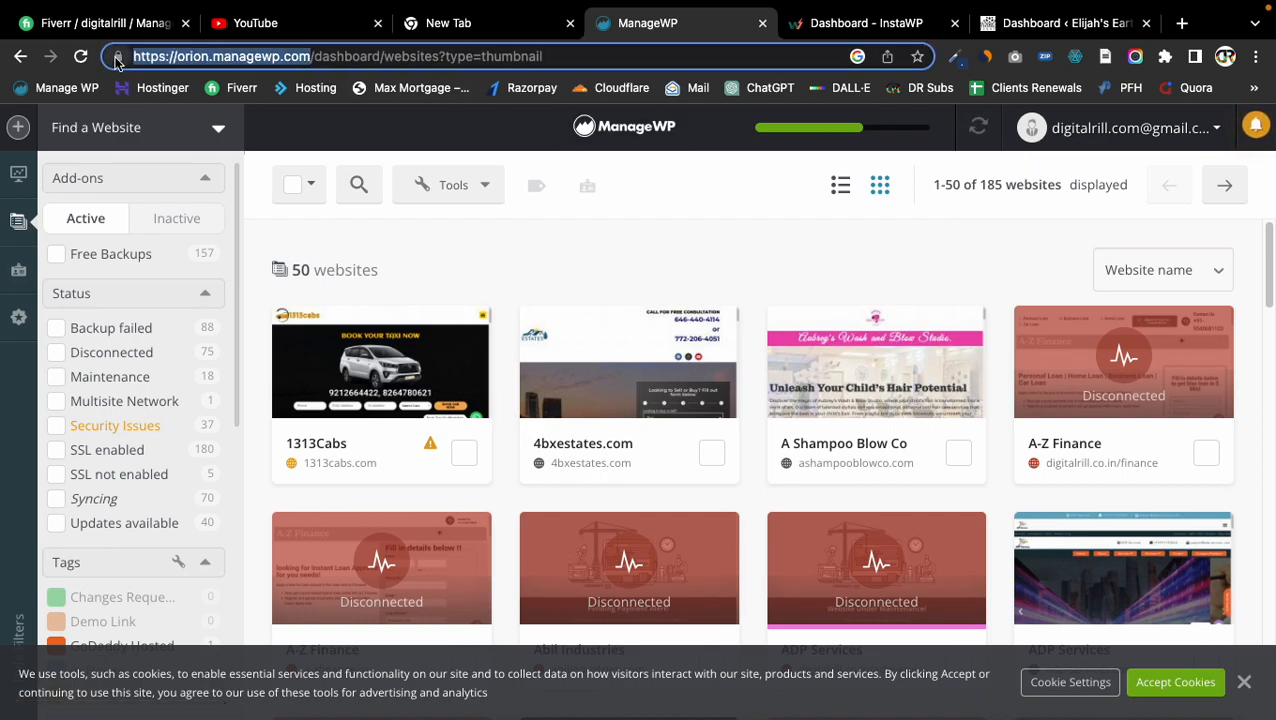
# Search Google for "managewp orion" and open the ManageWP Orion site from the results
pyautogui.tripleClick(424, 56)
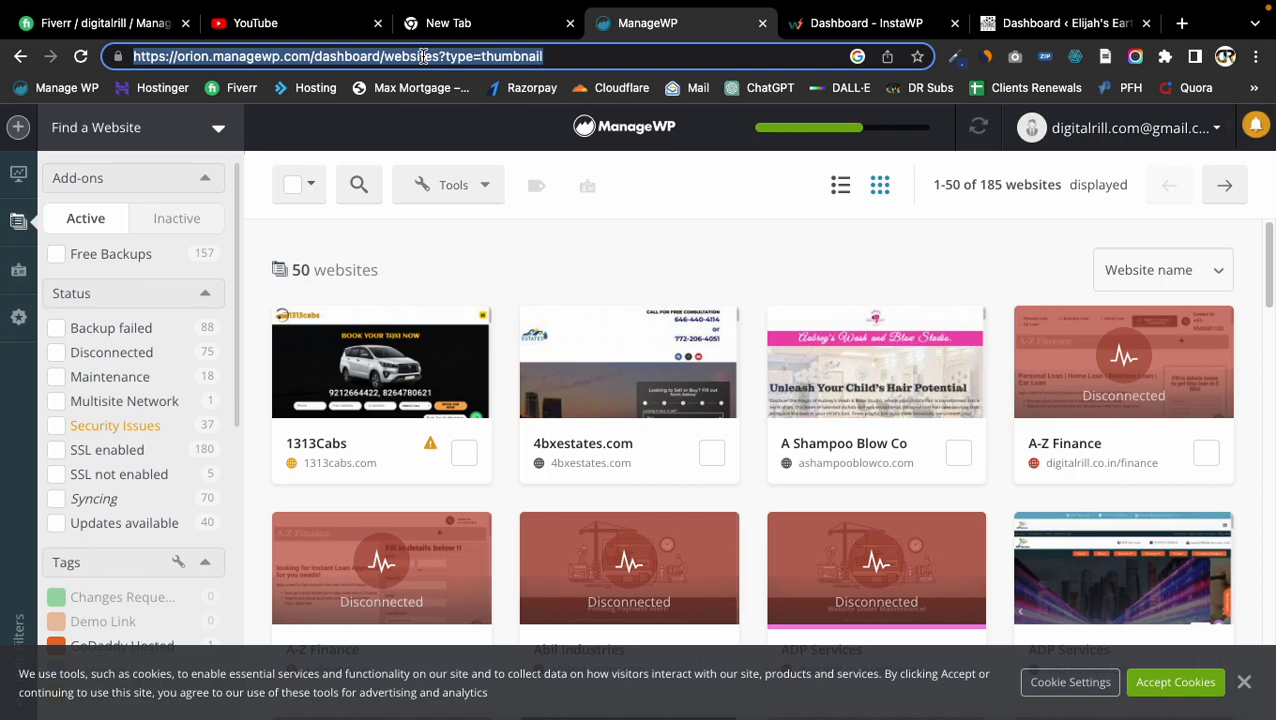
pyautogui.write('managewp')
pyautogui.press('Return')
pyautogui.click(282, 340)
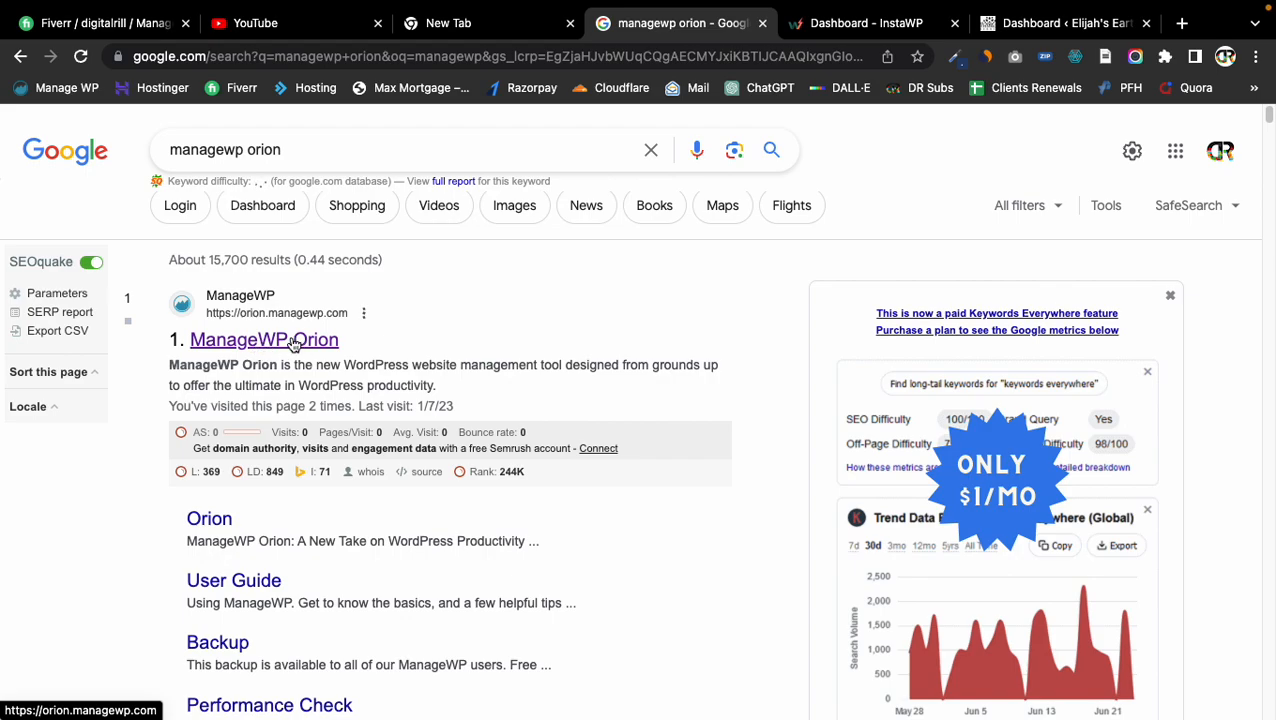
pyautogui.click(293, 341)
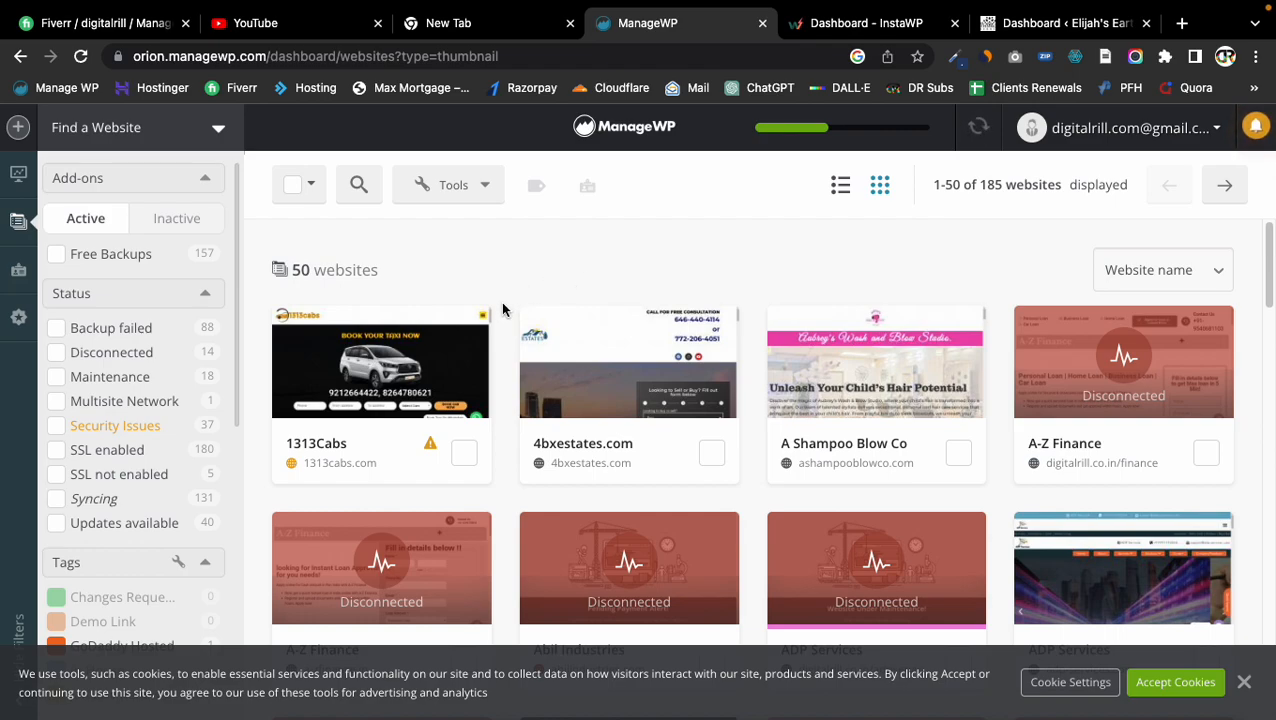
# Dismiss the cookie notice and open the form for adding a new website to ManageWP
pyautogui.click(1243, 682)
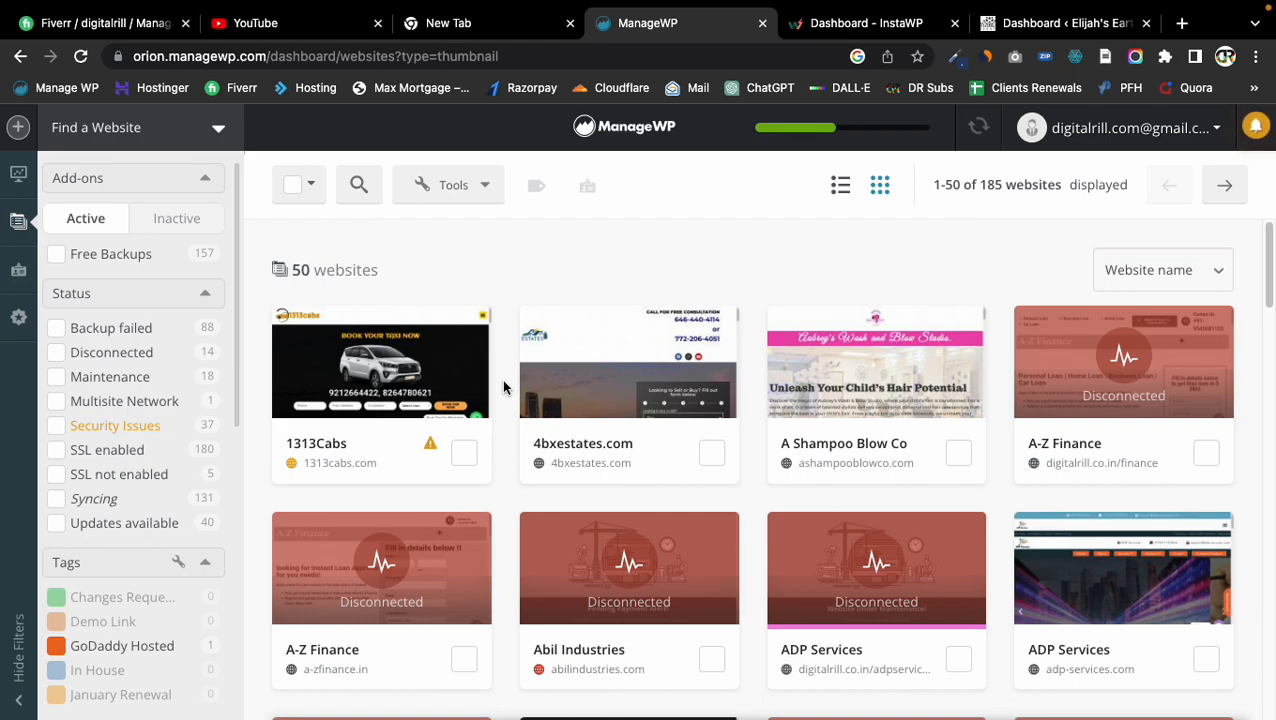
pyautogui.click(359, 197)
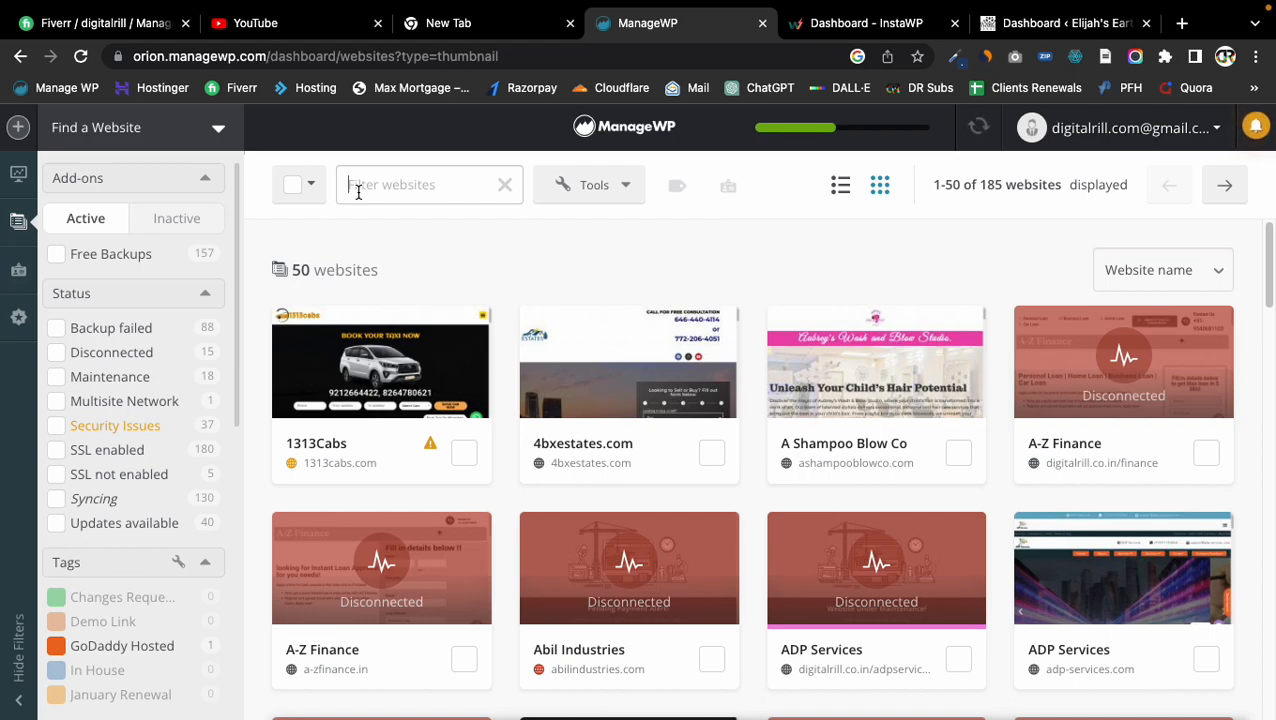
pyautogui.click(506, 187)
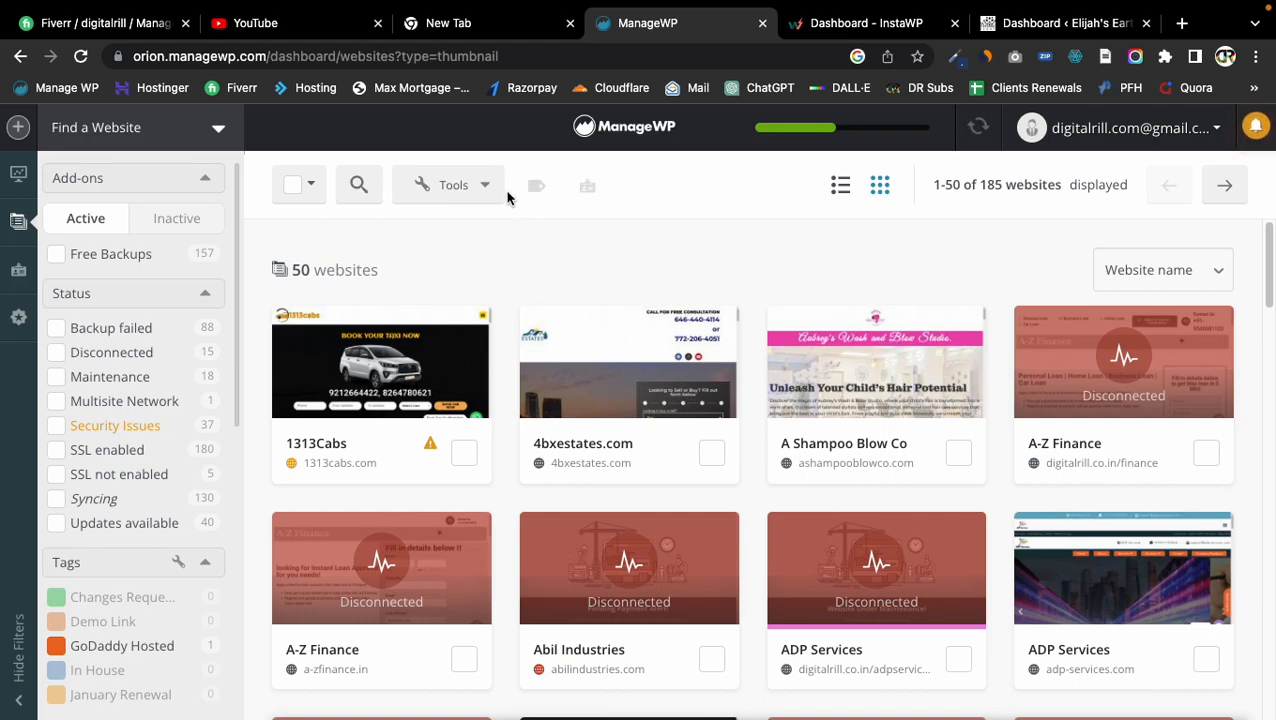
pyautogui.click(20, 130)
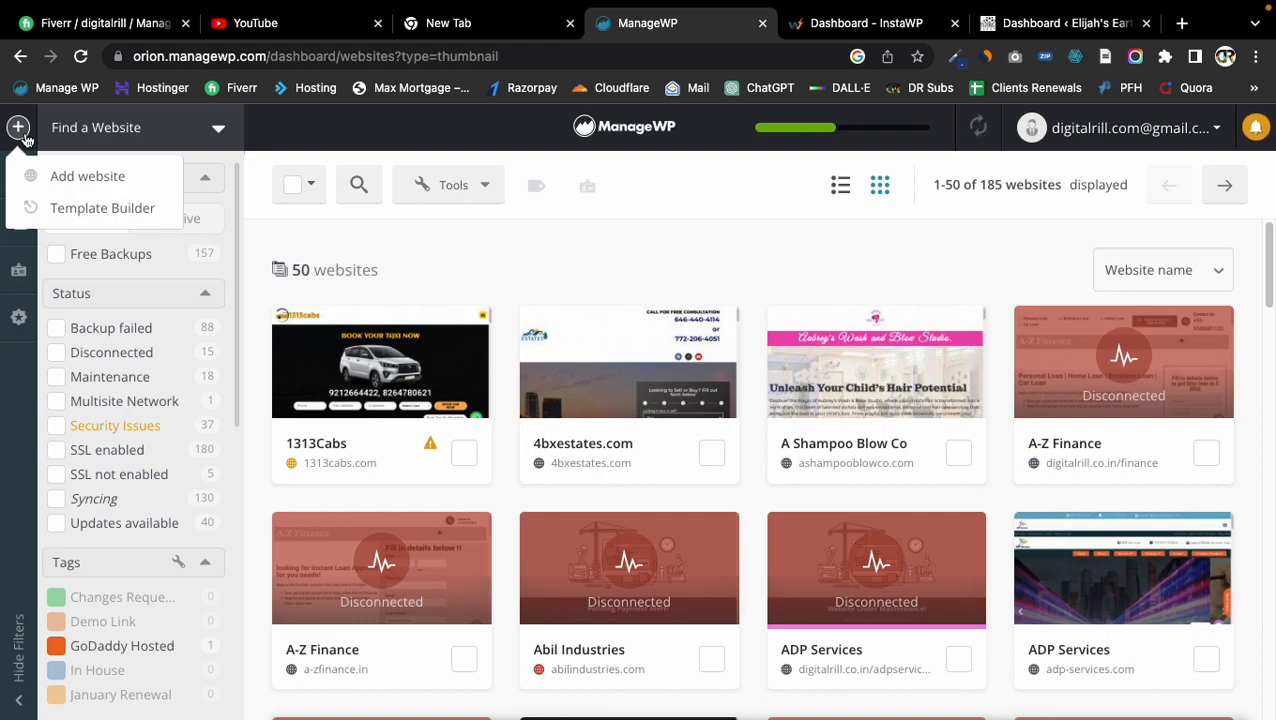
pyautogui.click(70, 177)
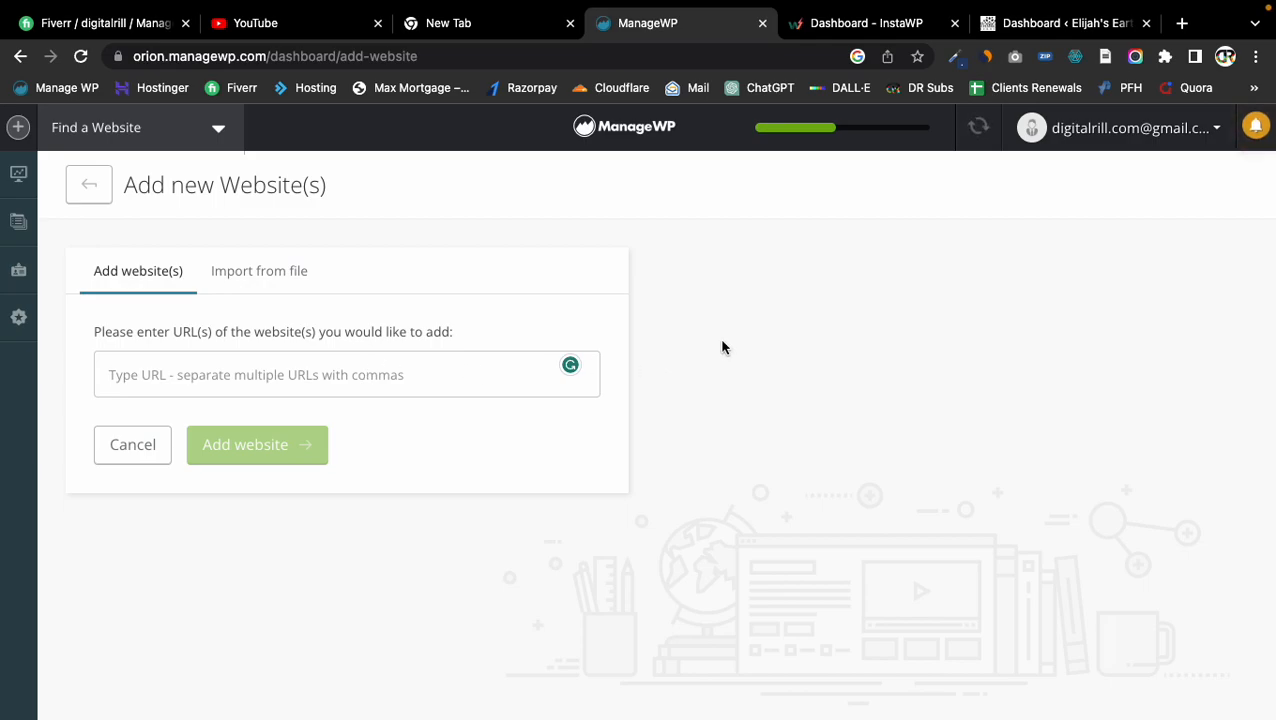
# Switch to the WordPress admin of seamoss.instawp.xyz and open the page for adding new plugins
pyautogui.click(1015, 30)
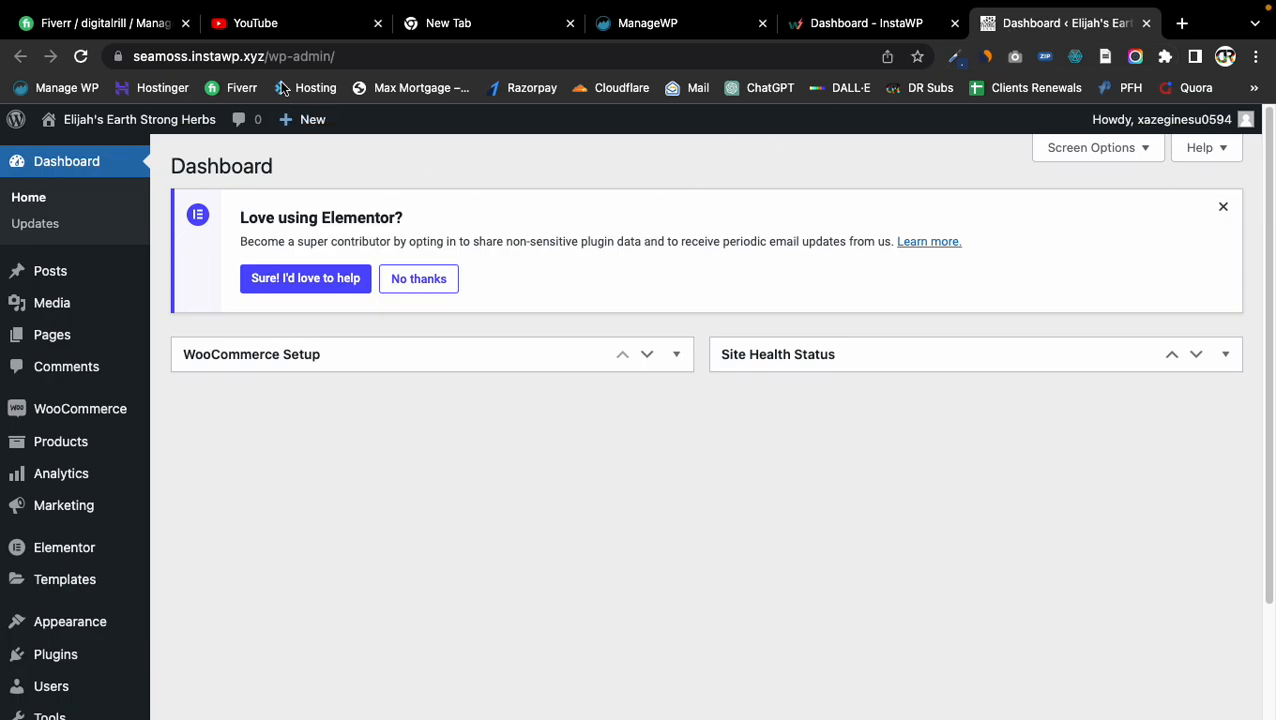
pyautogui.moveTo(270, 55)
pyautogui.mouseDown()
pyautogui.moveTo(177, 56)
pyautogui.moveTo(292, 55)
pyautogui.mouseUp()
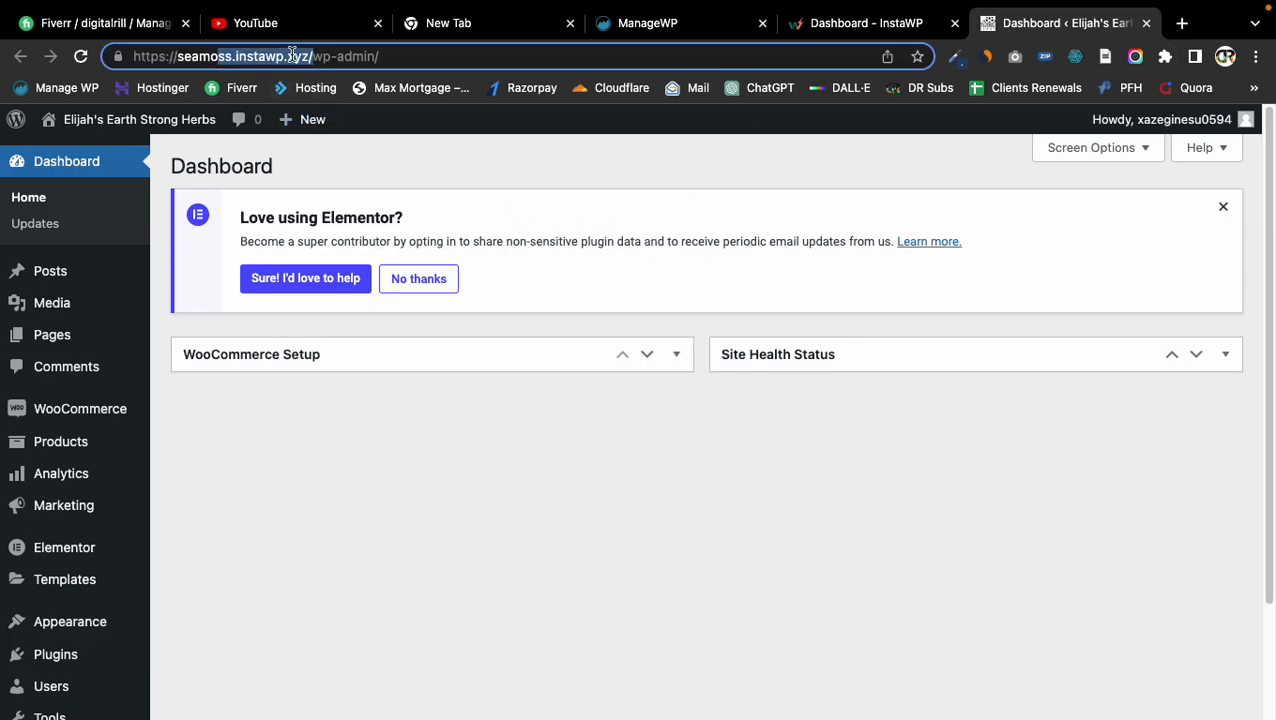
pyautogui.tripleClick(292, 55)
pyautogui.click(660, 176)
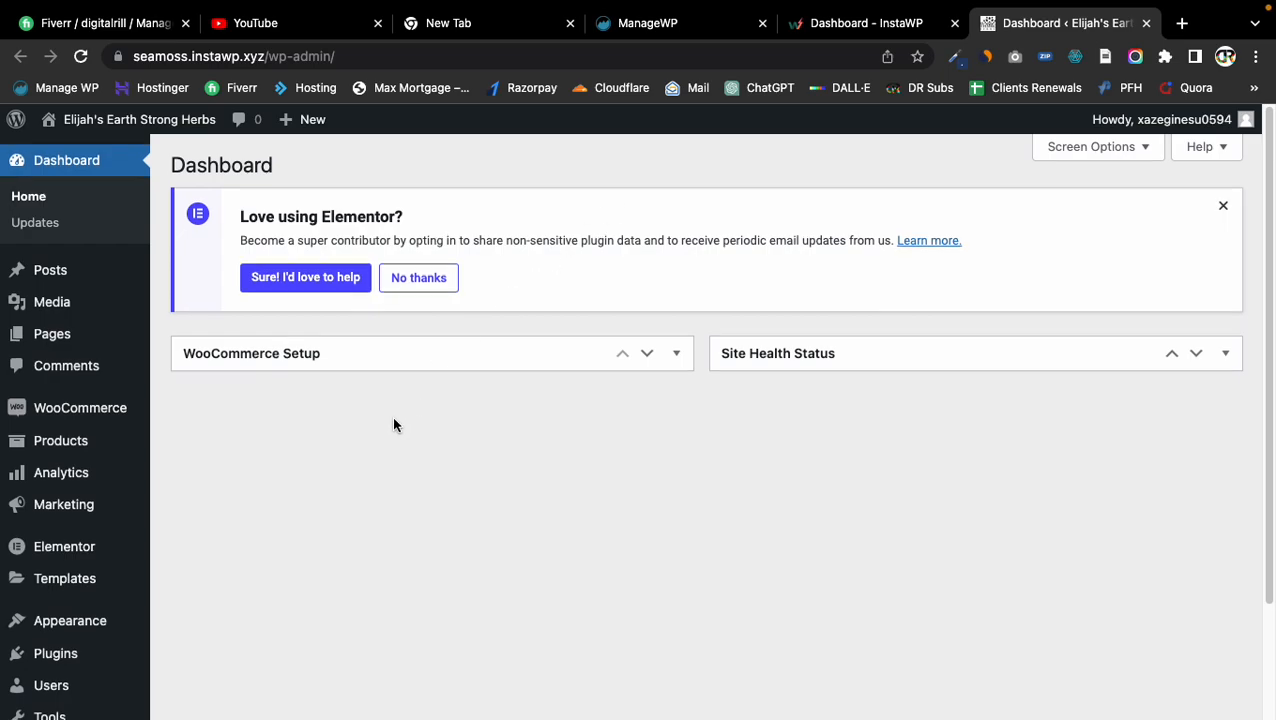
pyautogui.scroll(-2, 393, 424)
pyautogui.moveTo(75, 617)
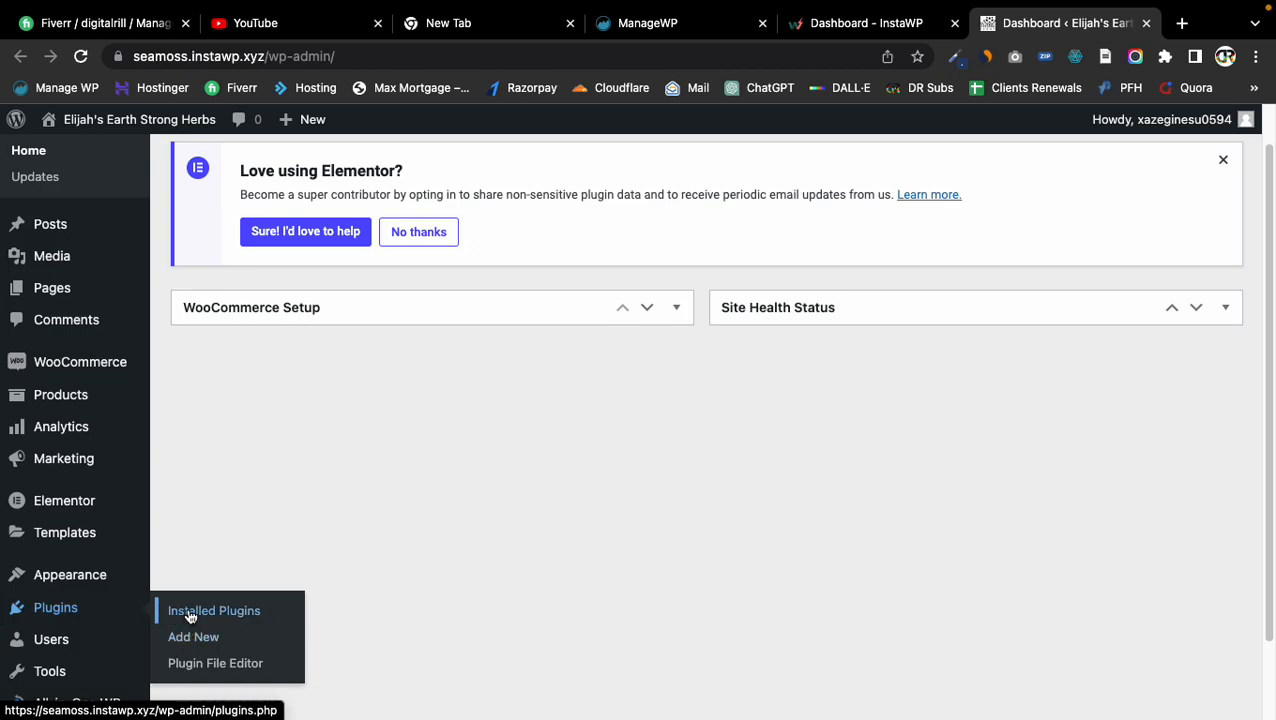
pyautogui.click(183, 636)
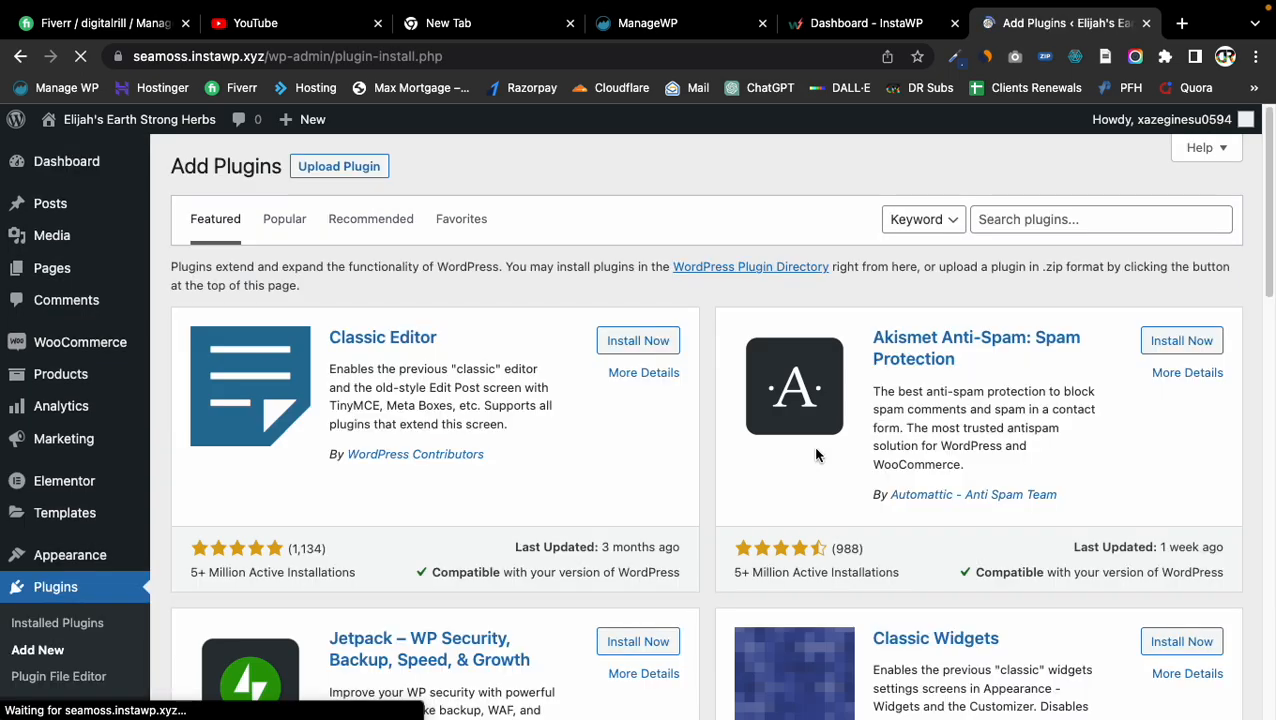
# Search the plugin directory for "managewp", then install and activate the ManageWP Worker plugin
pyautogui.click(1026, 215)
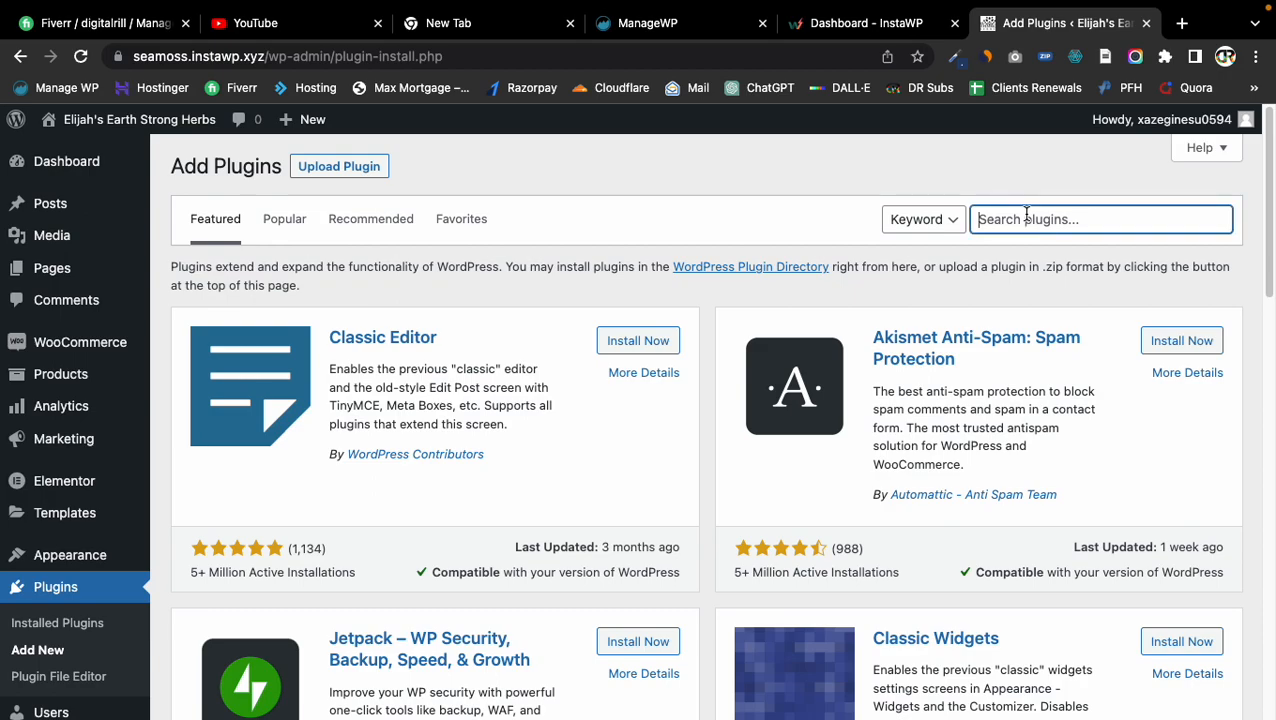
pyautogui.write('manahewp')
pyautogui.press('super+a')
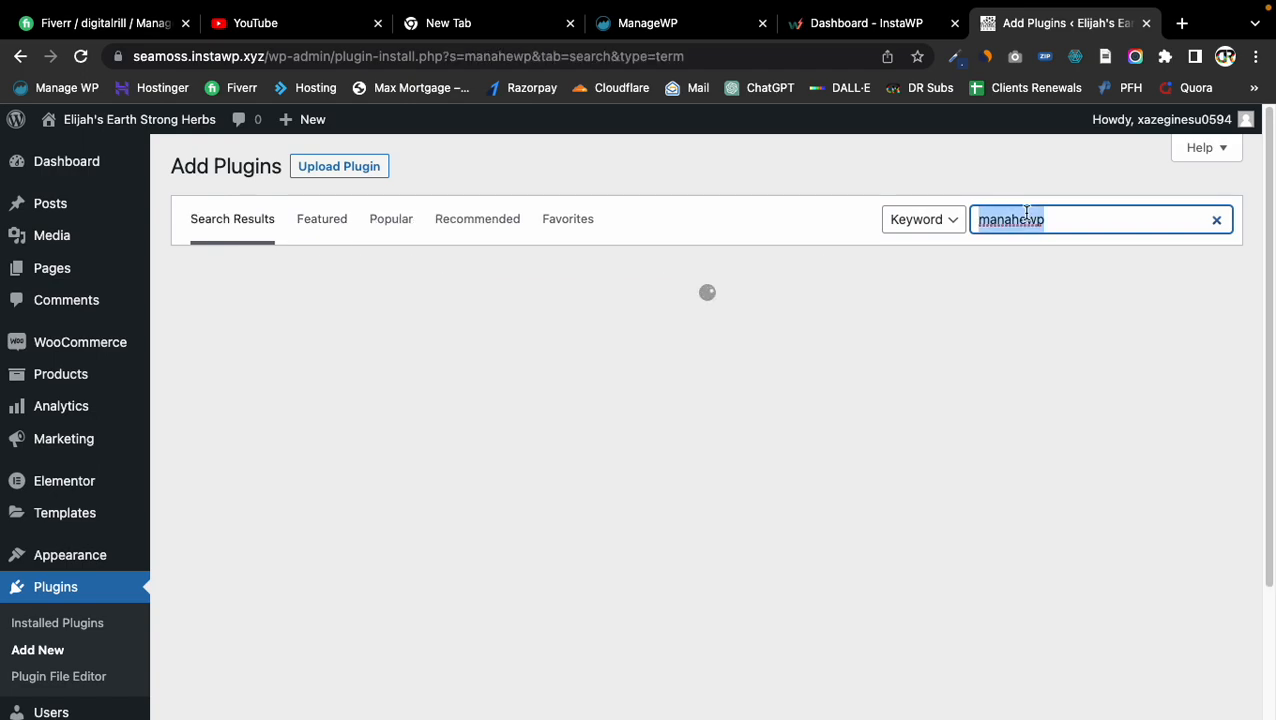
pyautogui.write('managewp')
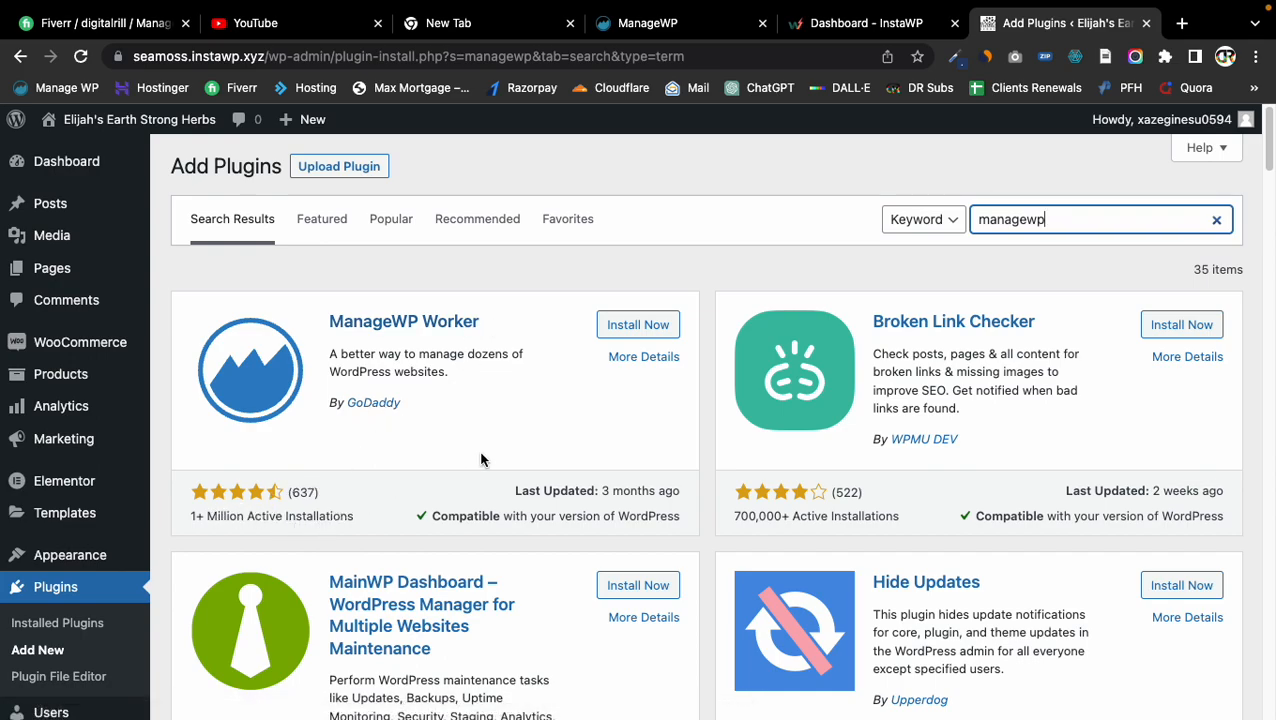
pyautogui.click(610, 330)
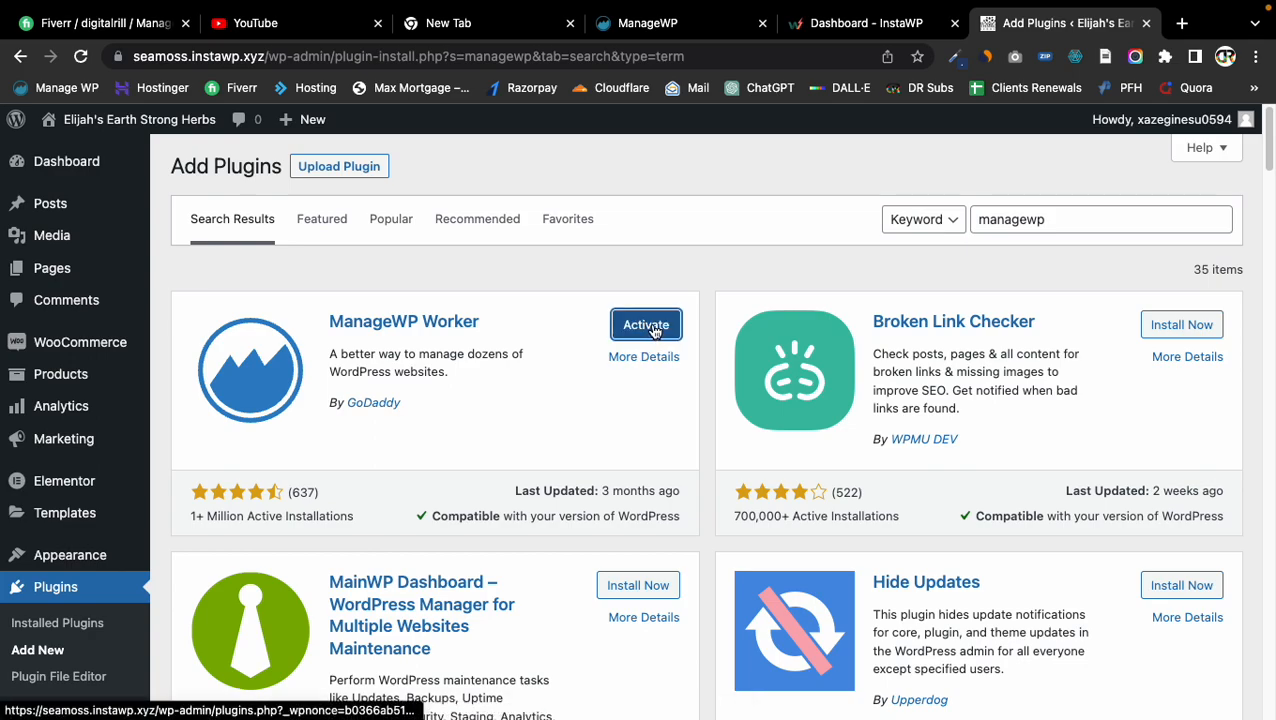
pyautogui.click(655, 331)
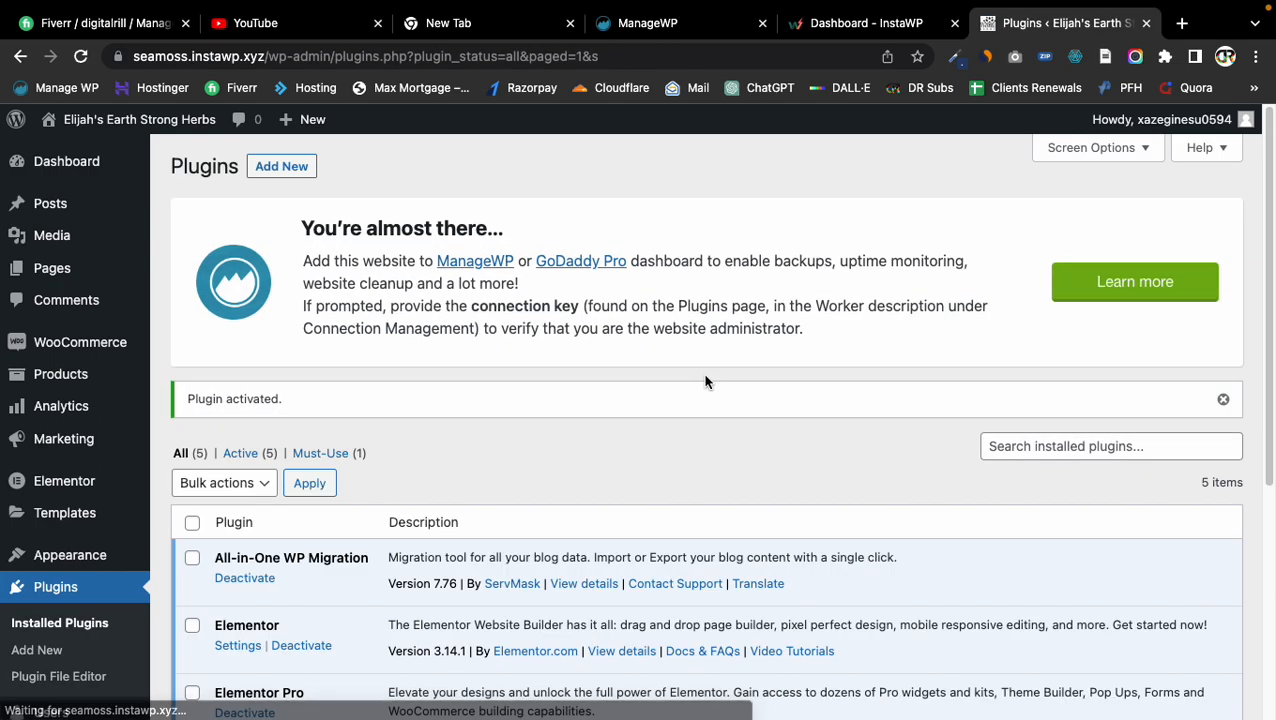
# Locate ManageWP - Worker among the installed plugins, view its Connection Management instructions and close them
pyautogui.scroll(-3, 706, 401)
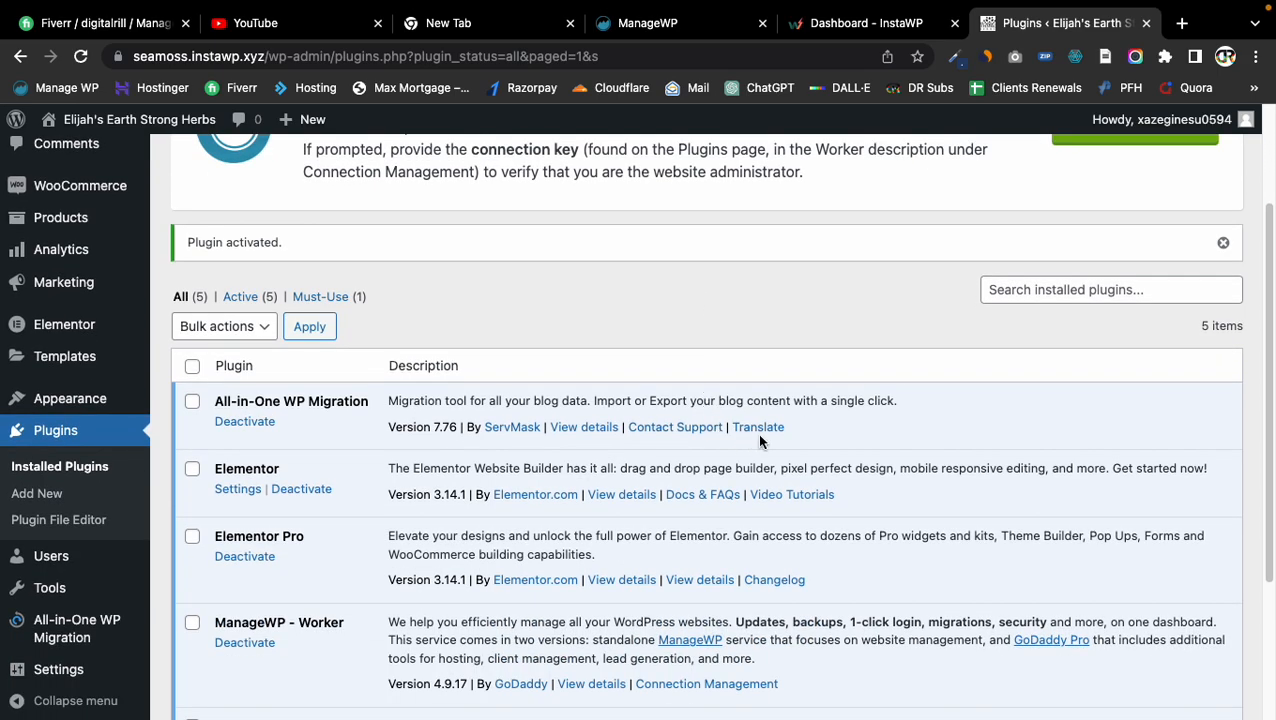
pyautogui.scroll(-2, 757, 433)
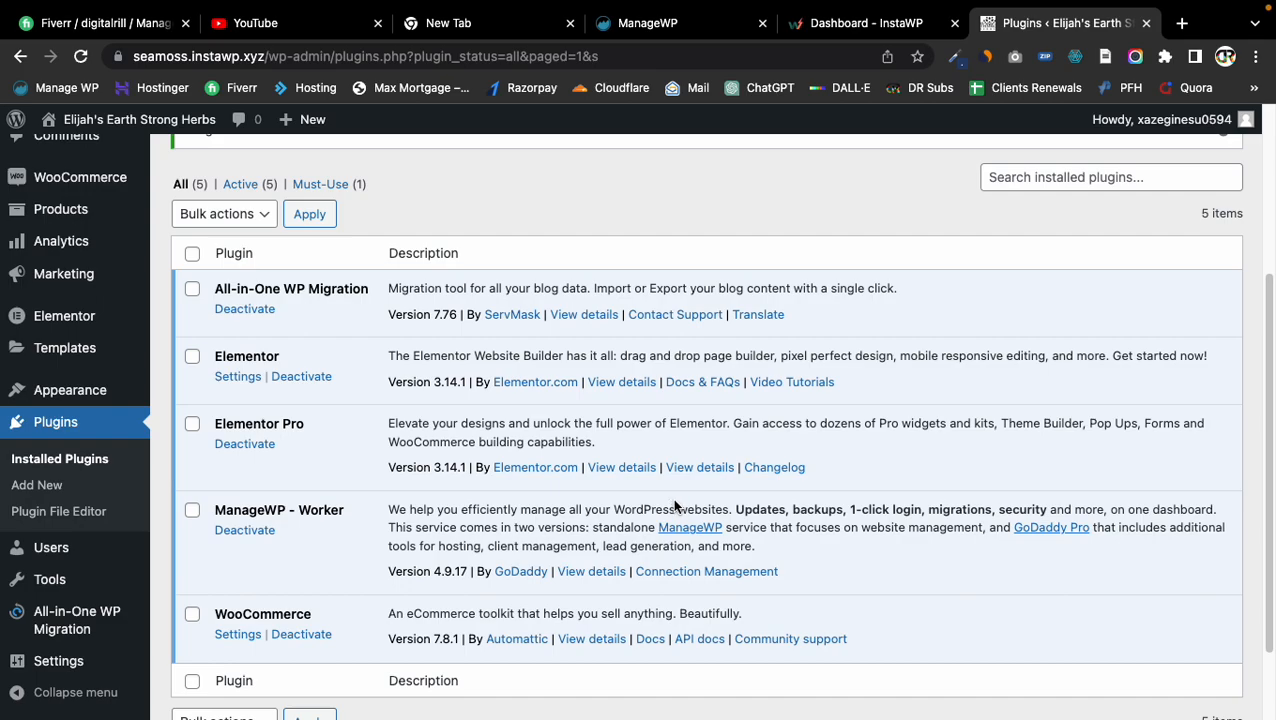
pyautogui.scroll(3, 675, 505)
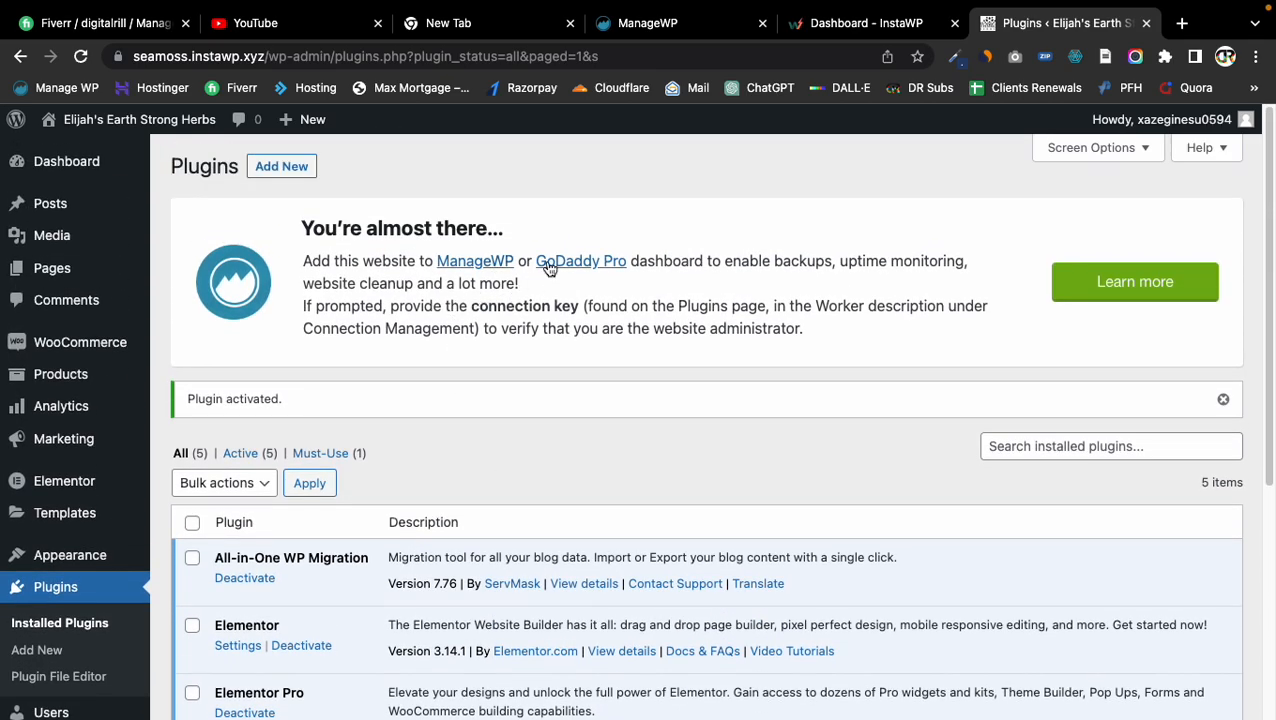
pyautogui.scroll(-4, 558, 370)
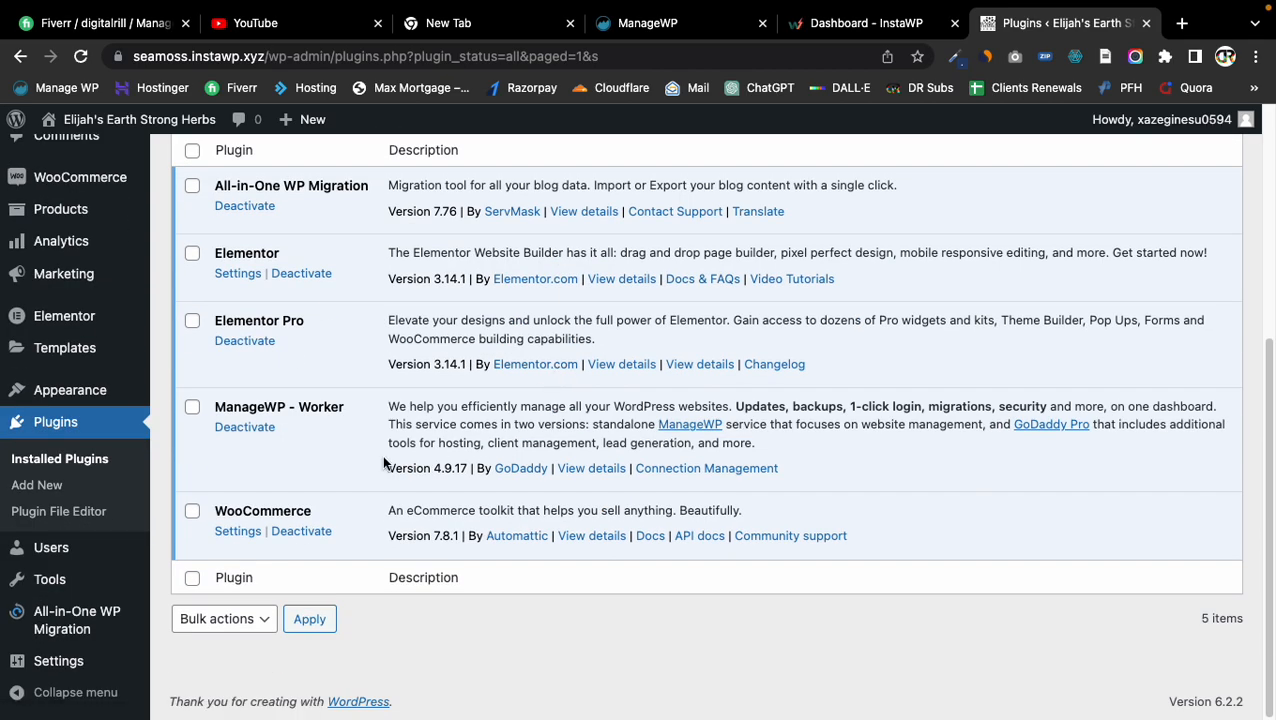
pyautogui.tripleClick(296, 406)
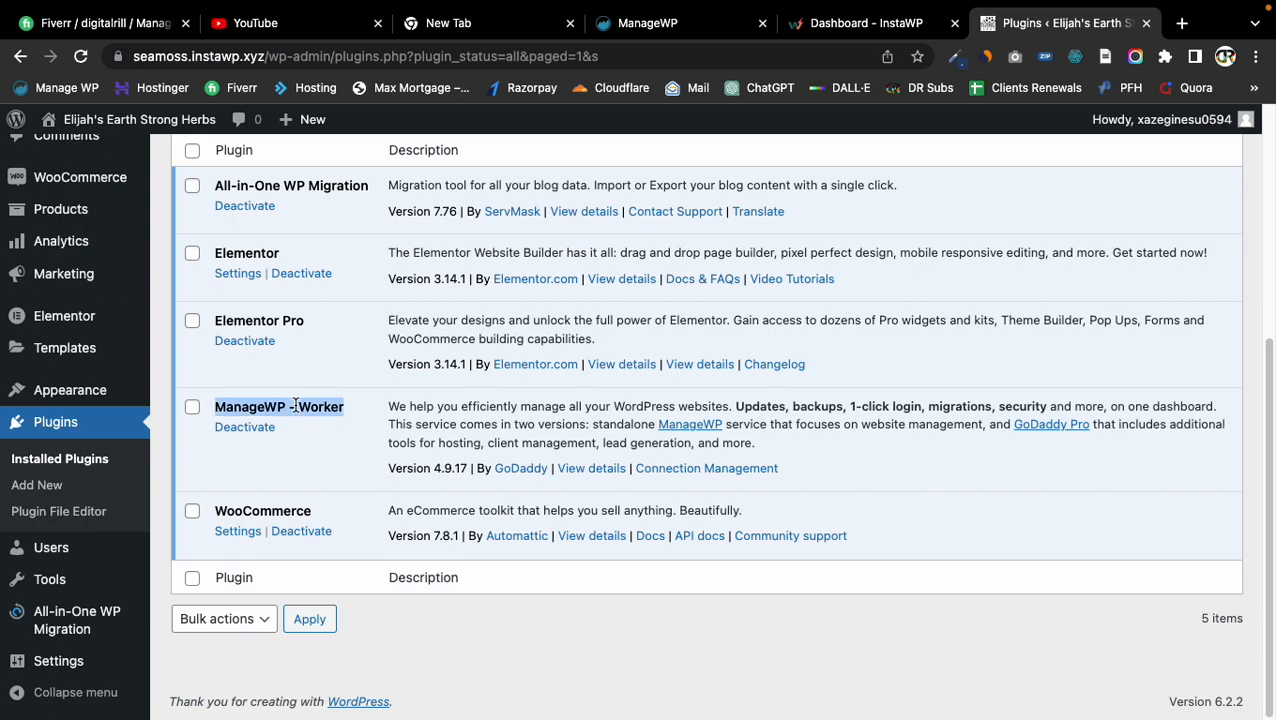
pyautogui.click(690, 478)
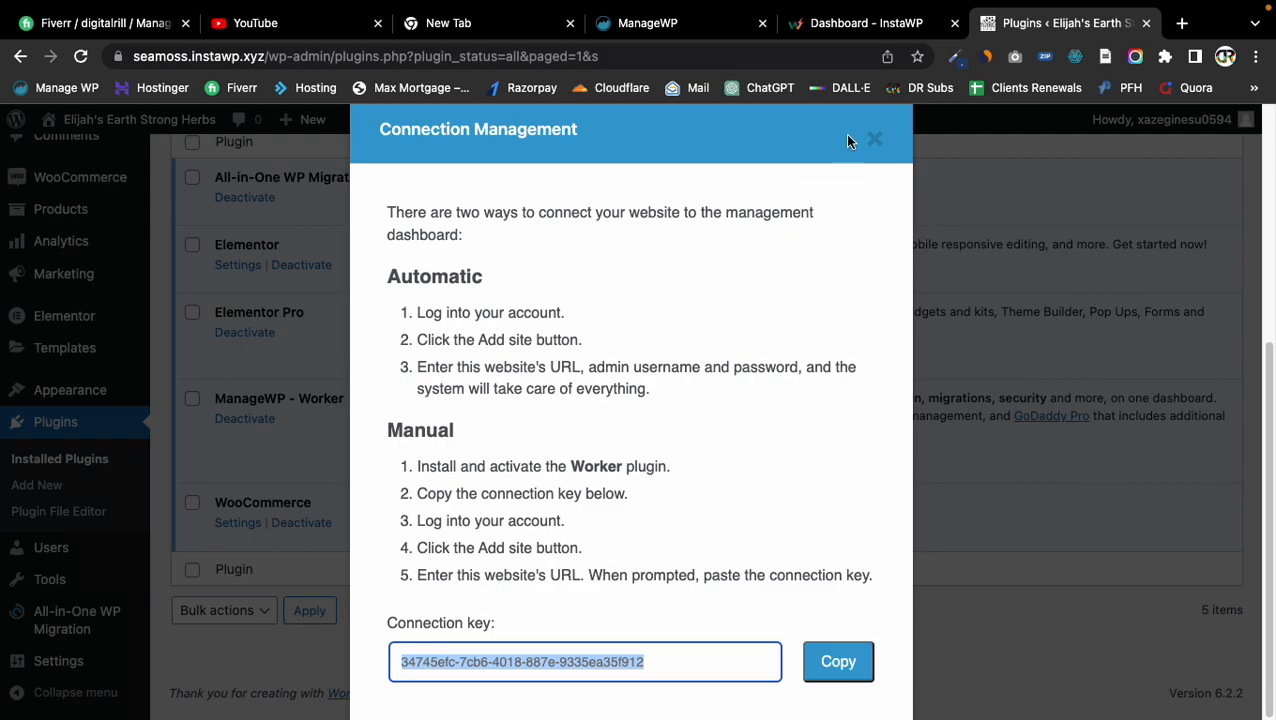
pyautogui.click(874, 139)
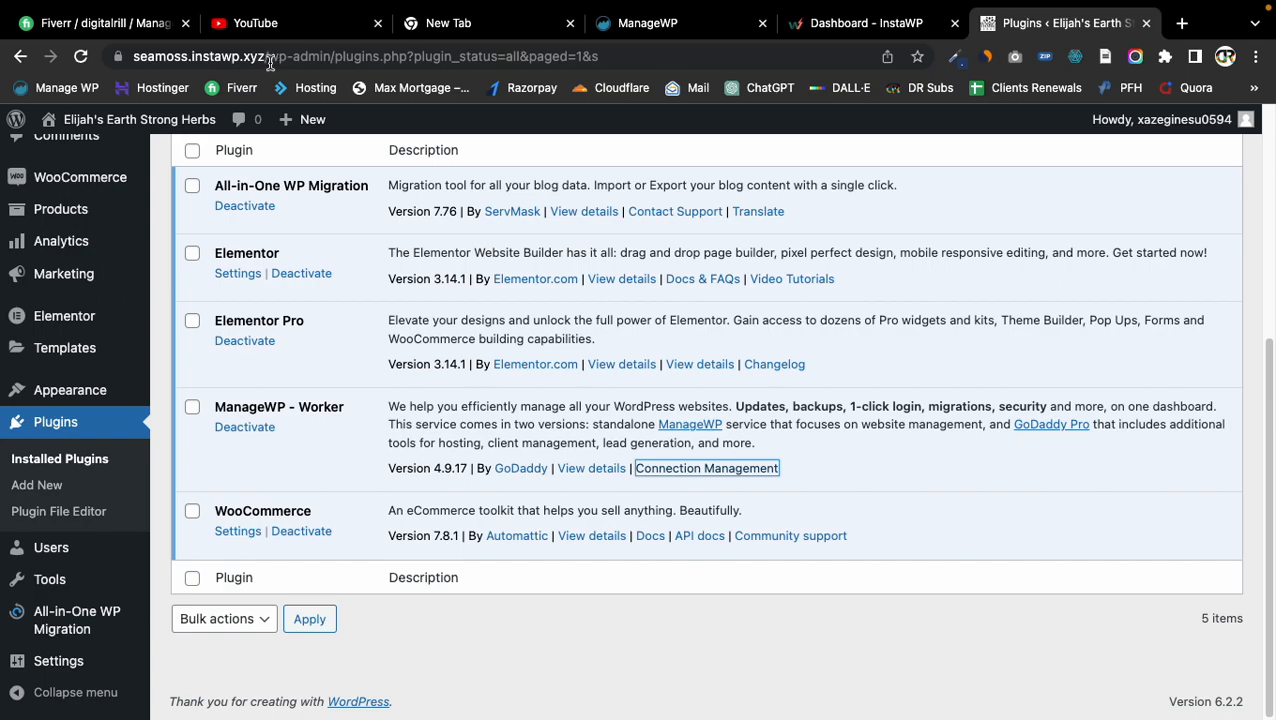
pyautogui.moveTo(266, 57); pyautogui.dragTo(125, 58)
pyautogui.hotkey('ctrl', 'c')
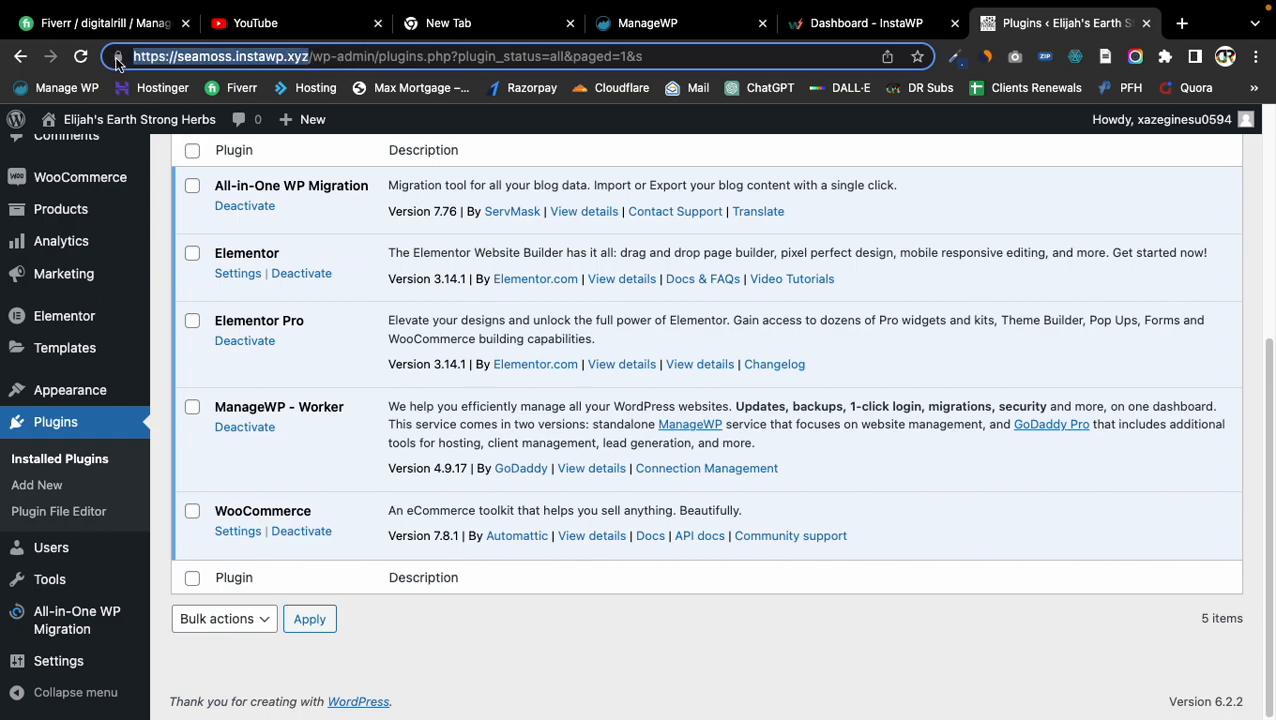
pyautogui.click(695, 30)
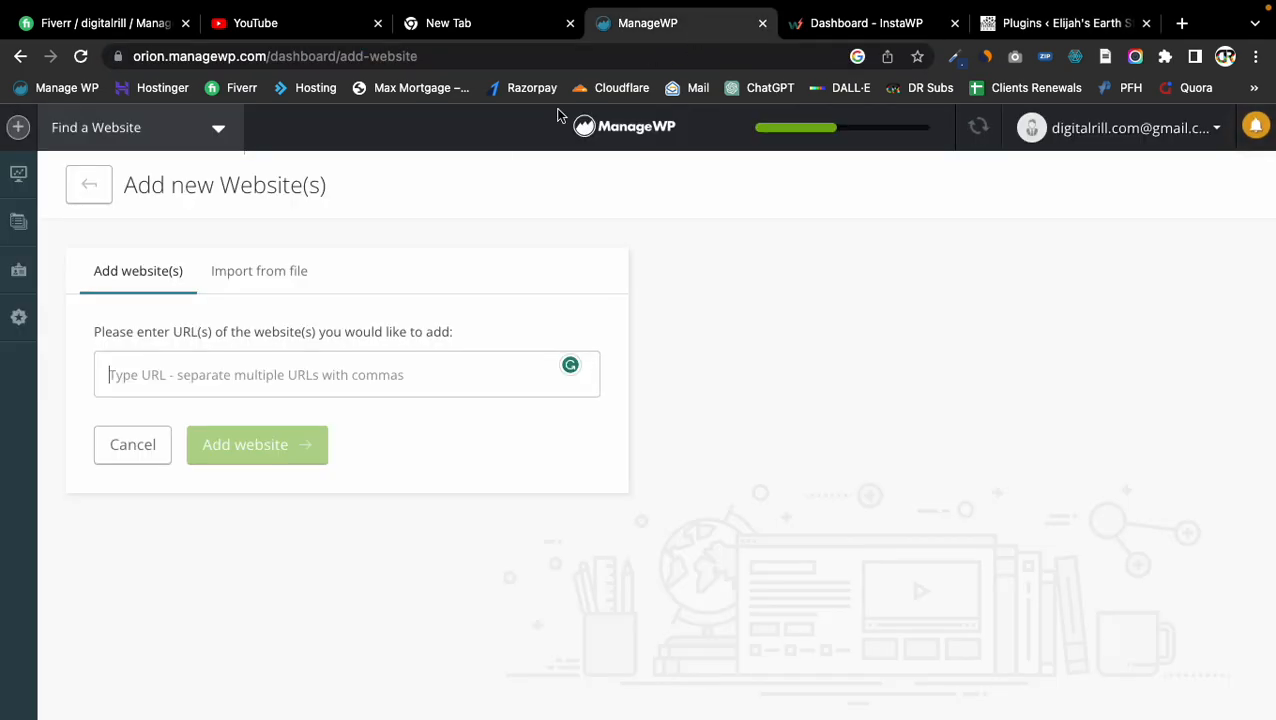
pyautogui.click(260, 365)
pyautogui.hotkey('ctrl', 'v')
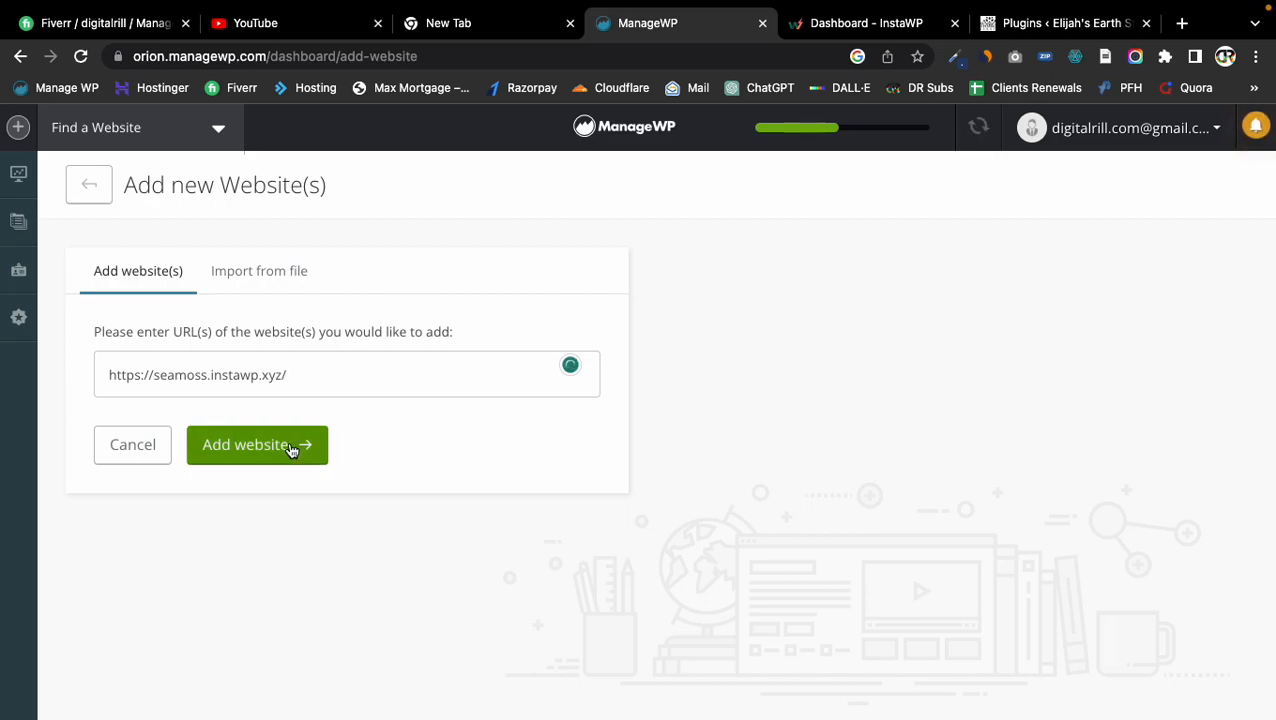
pyautogui.click(256, 443)
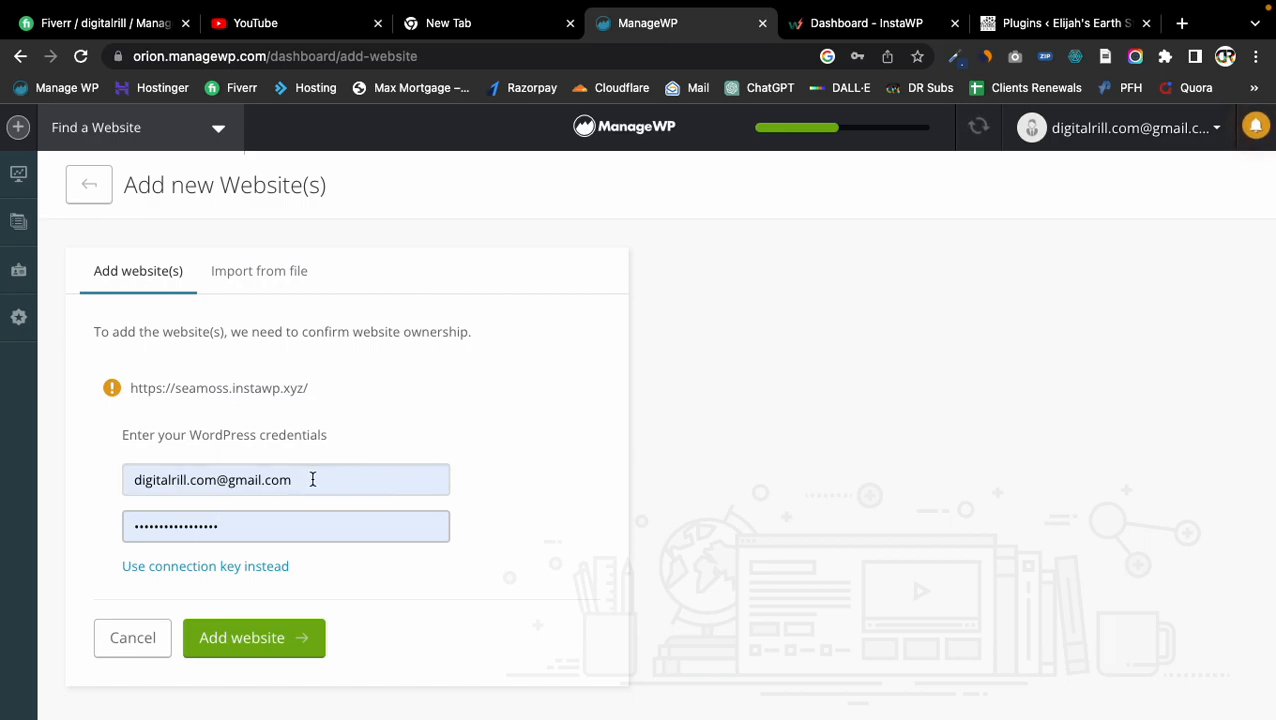
# Switch the ownership check to the connection key and copy that key from ManageWP - Worker's Connection Management in the WordPress admin
pyautogui.tripleClick(192, 439)
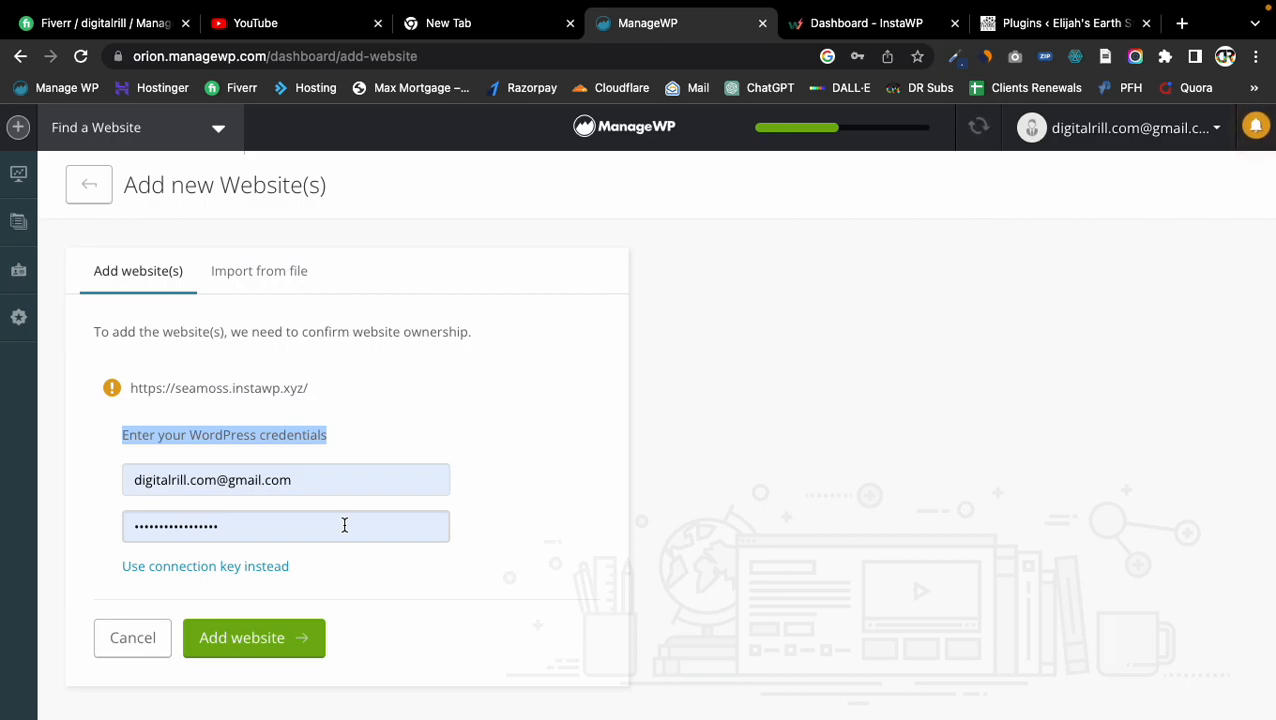
pyautogui.click(280, 567)
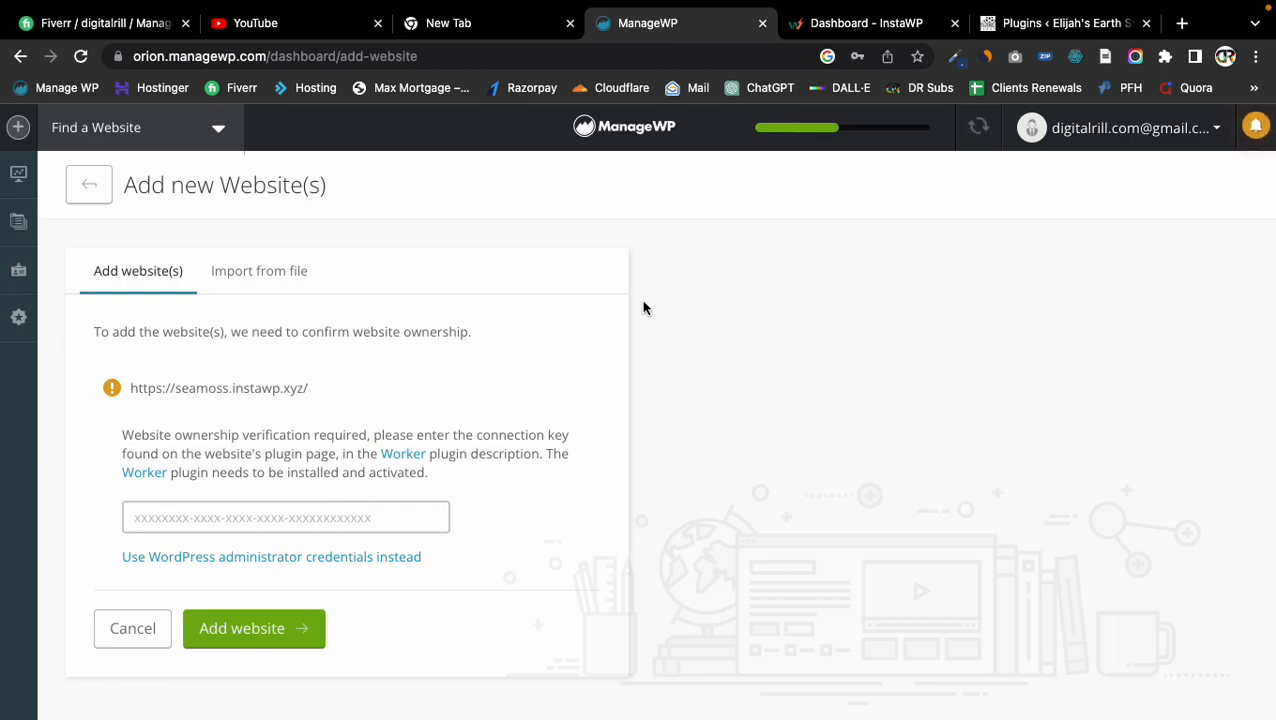
pyautogui.click(1011, 23)
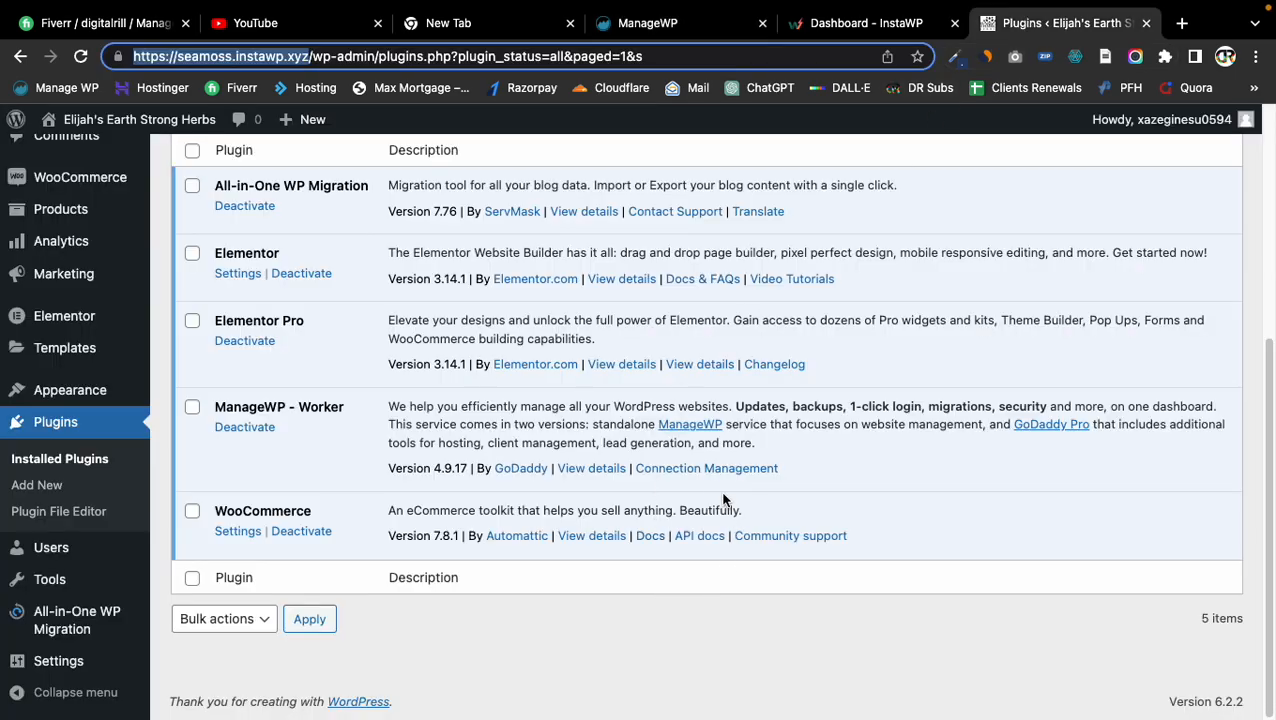
pyautogui.click(706, 468)
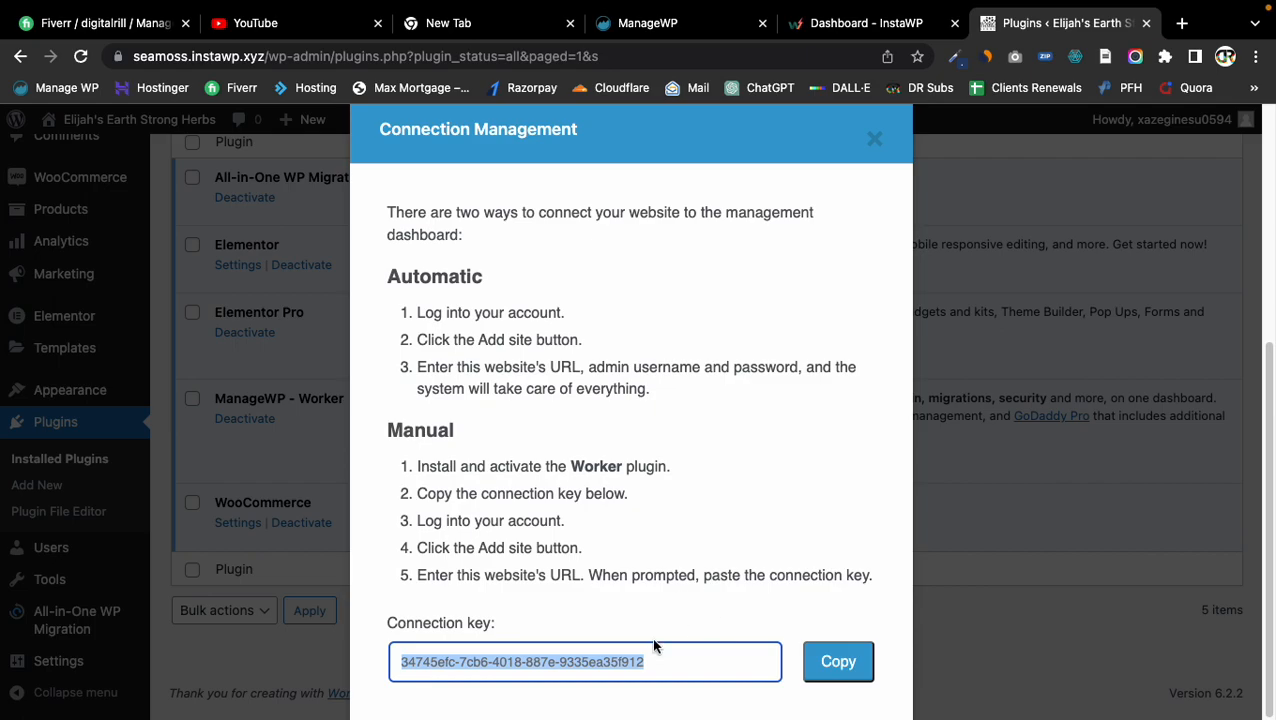
pyautogui.click(836, 662)
# Return to ManageWP, paste the connection key for seamoss.instawp.xyz and submit the website
pyautogui.click(683, 24)
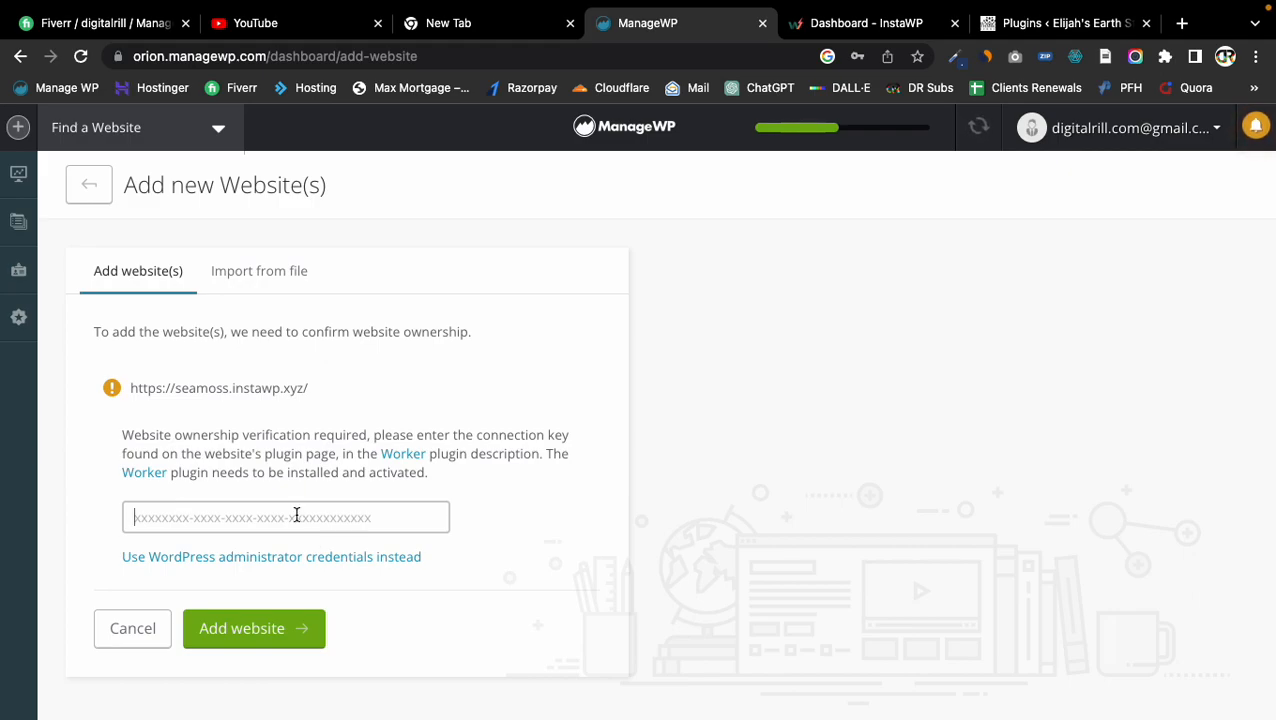
pyautogui.press('super+v')
pyautogui.click(282, 628)
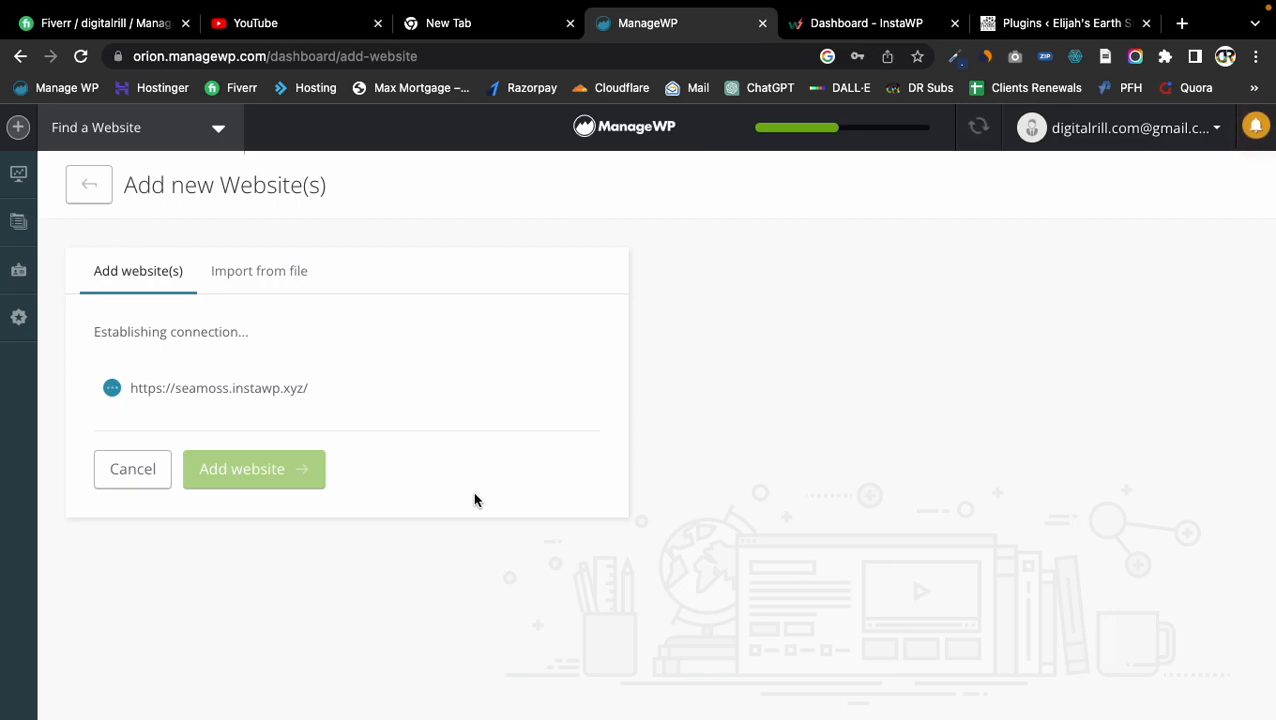
pyautogui.tripleClick(197, 388)
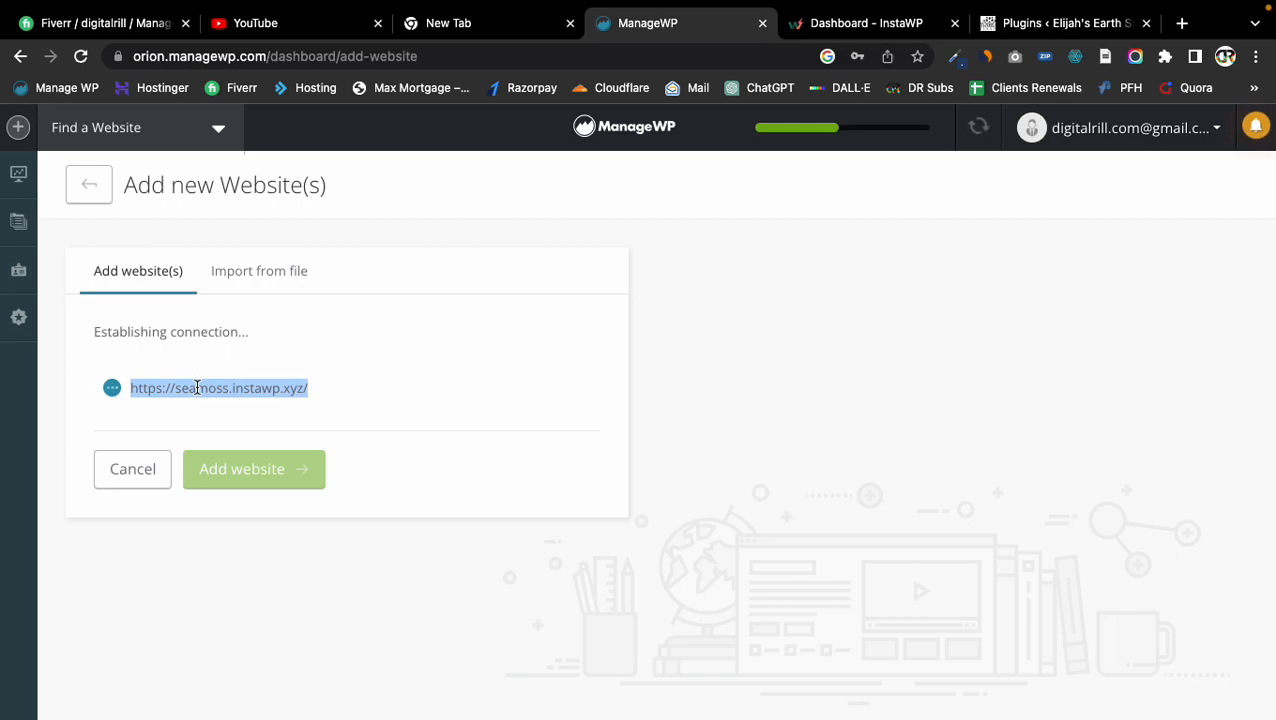
pyautogui.click(325, 390)
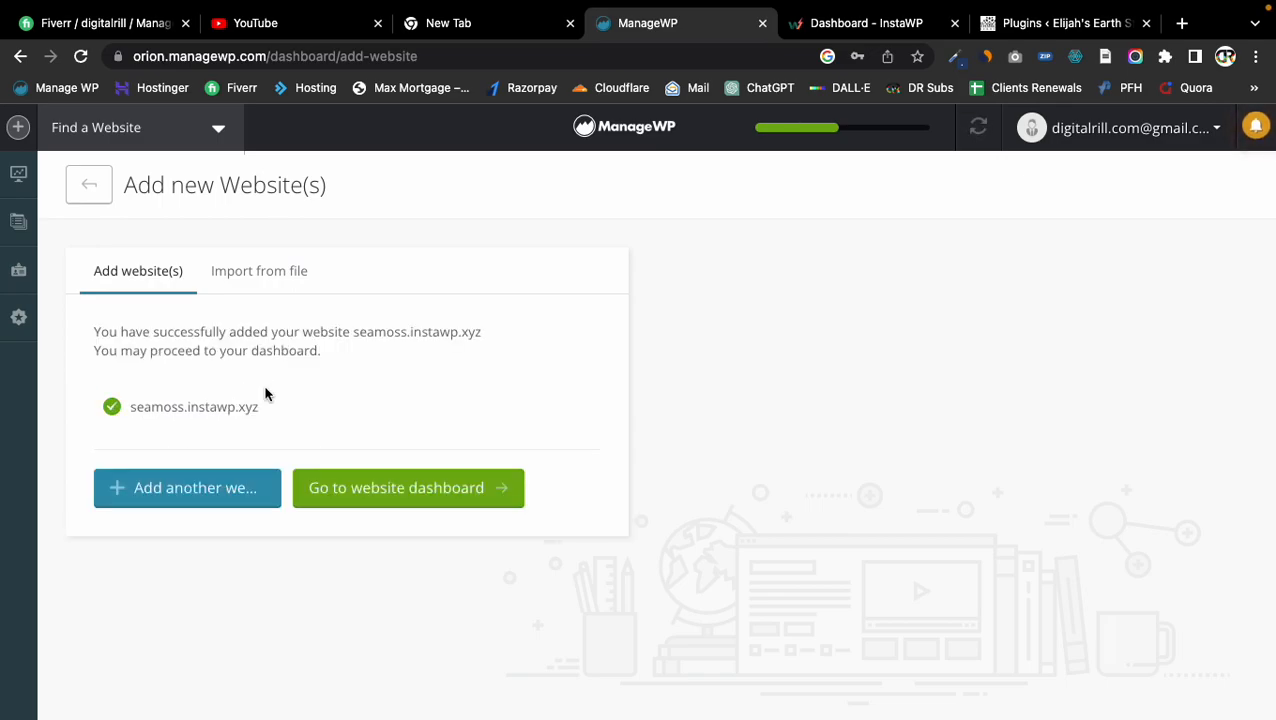
# Go to the added website's dashboard, start activating Backups and review what the Free plan offers
pyautogui.click(360, 496)
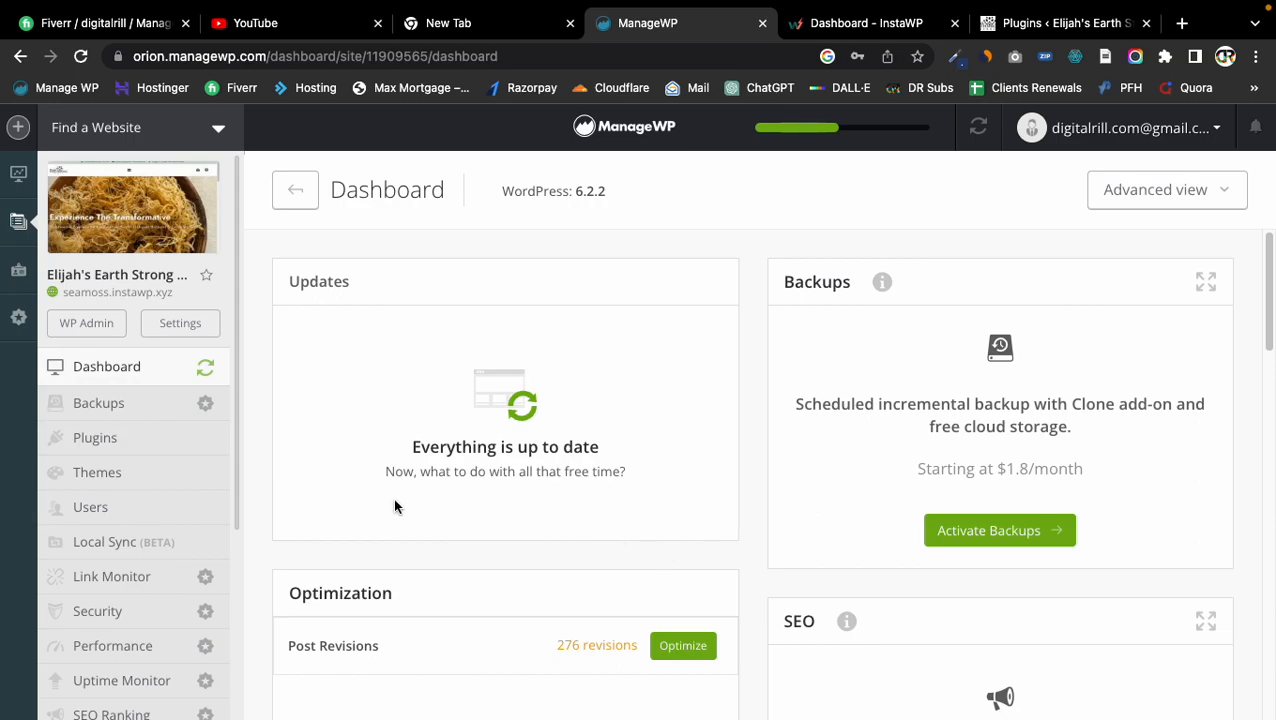
pyautogui.click(997, 535)
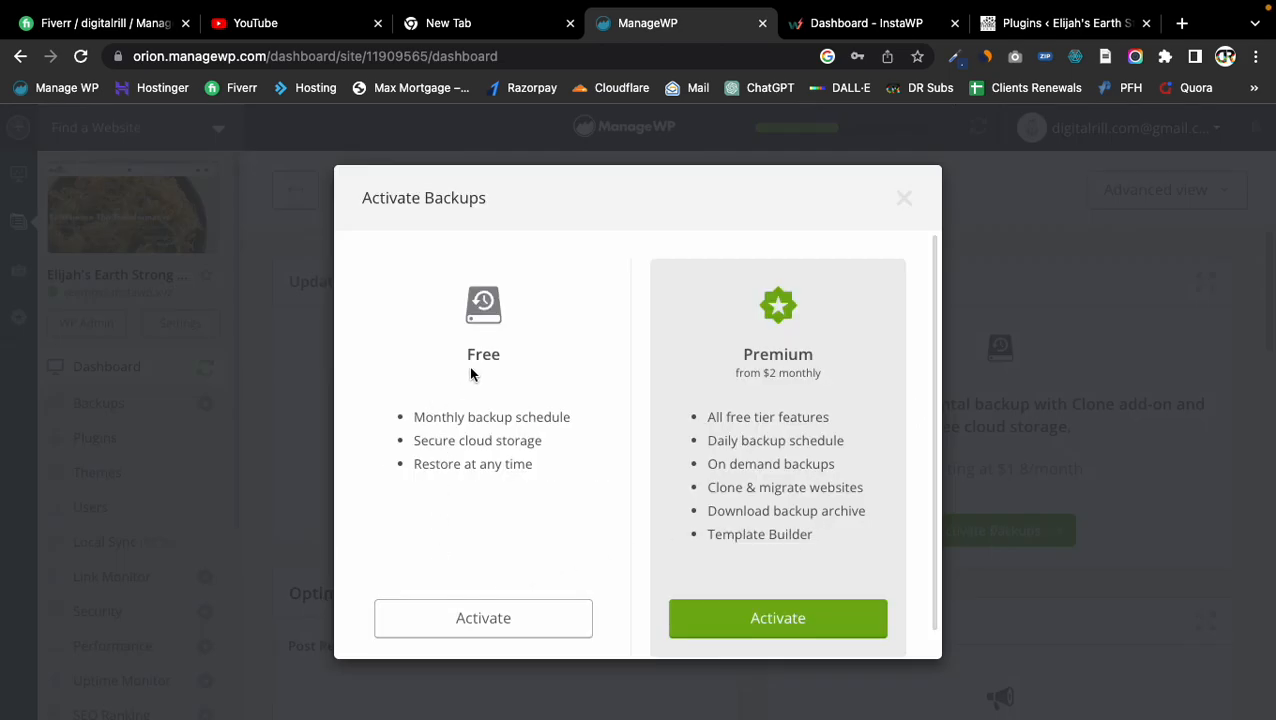
pyautogui.doubleClick(474, 355)
pyautogui.click(577, 541)
pyautogui.doubleClick(490, 353)
pyautogui.tripleClick(465, 421)
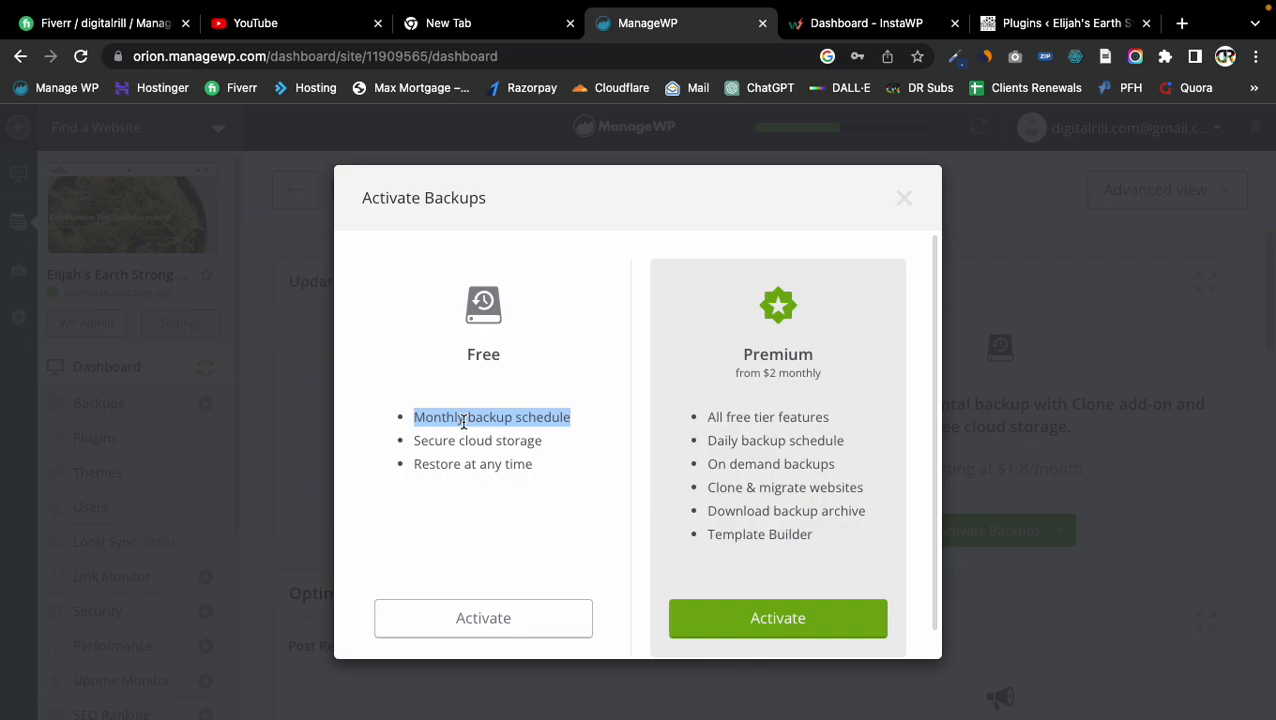
# Activate the Free backup plan with United States (recommended) as the storage region
pyautogui.click(508, 634)
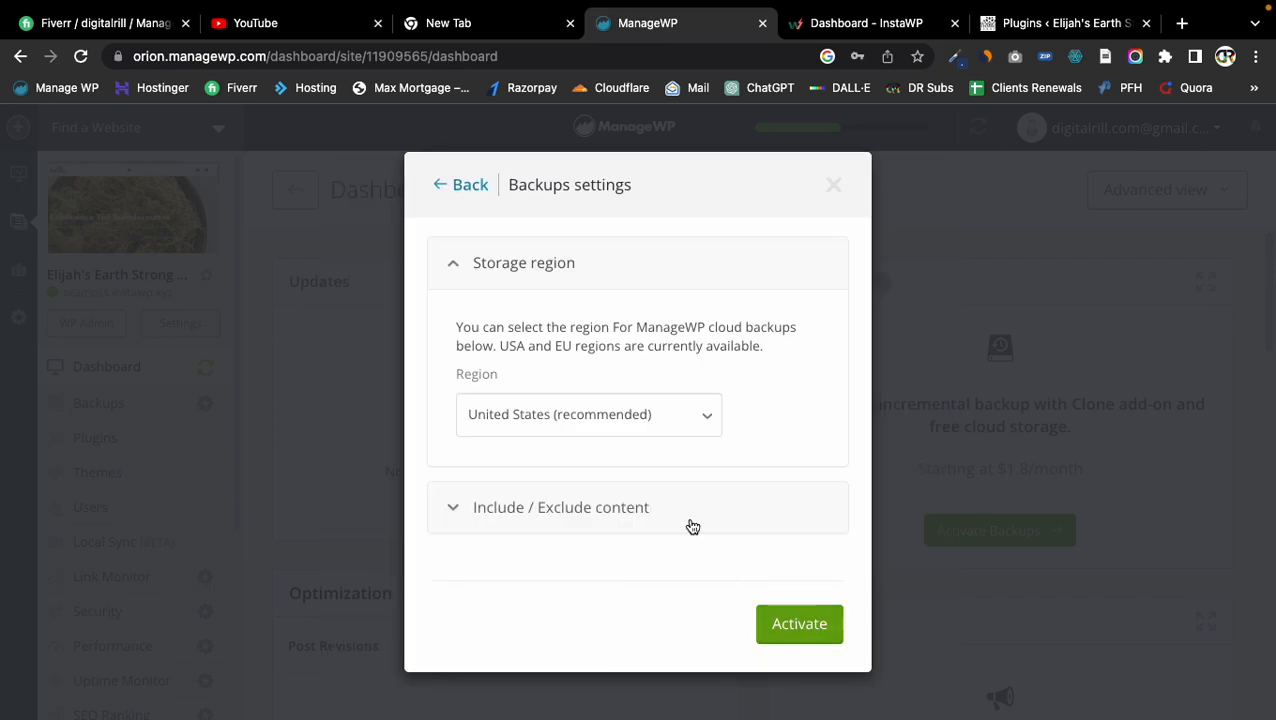
pyautogui.click(645, 429)
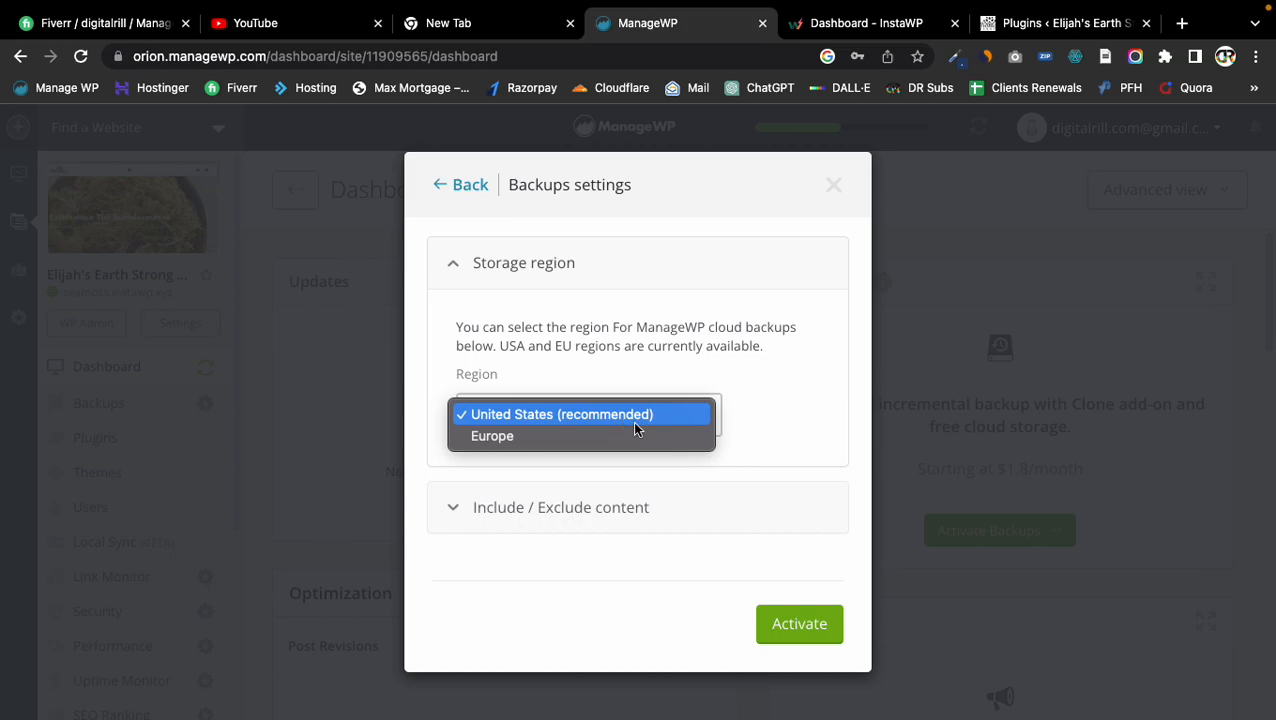
pyautogui.click(648, 413)
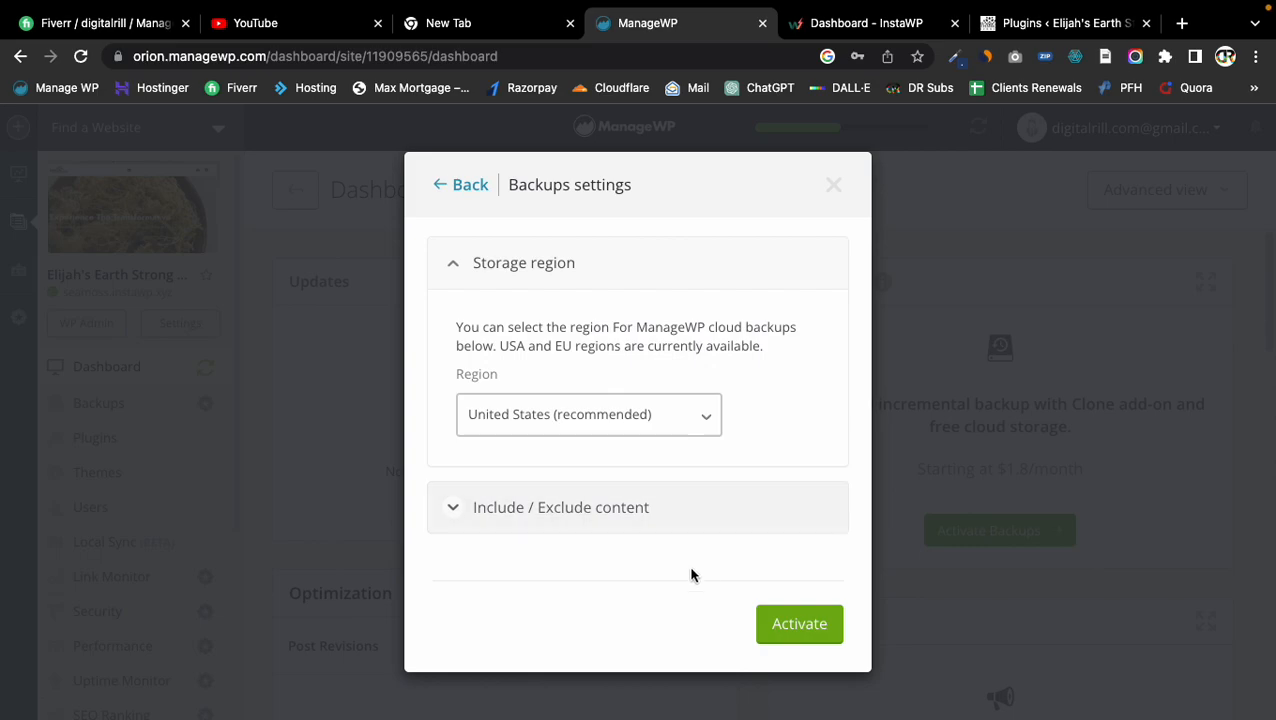
pyautogui.click(769, 620)
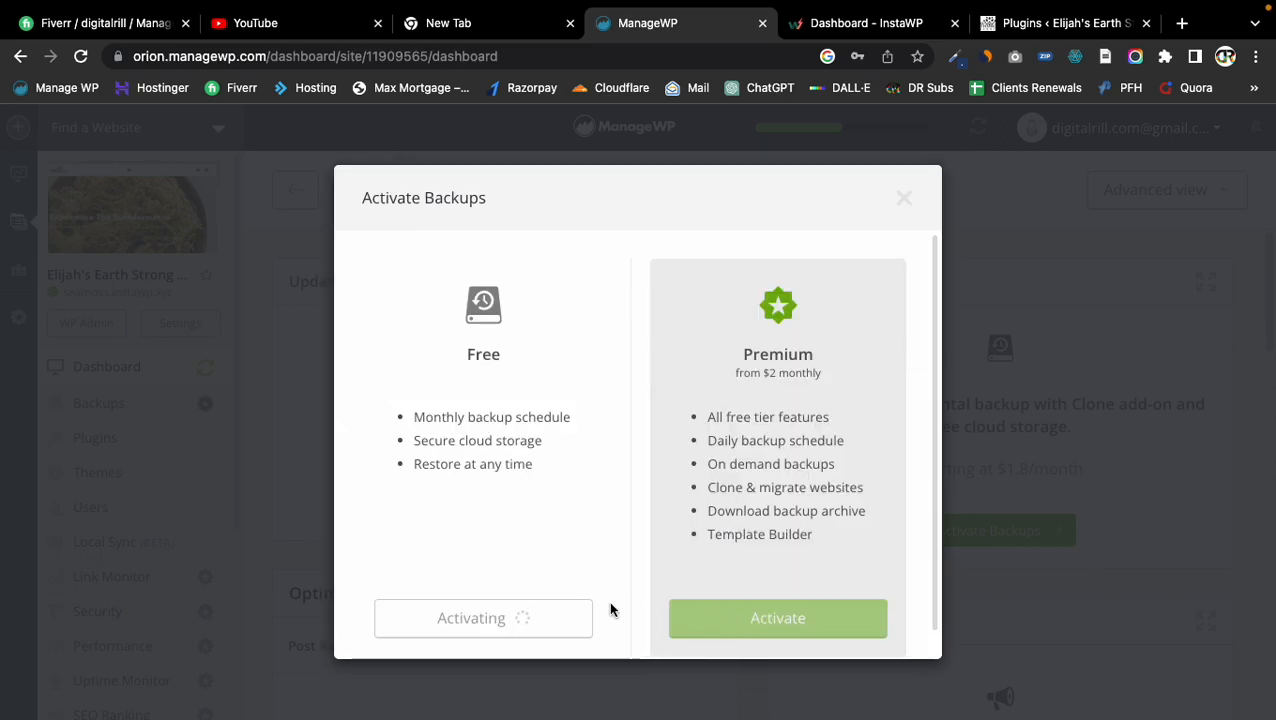
pyautogui.click(808, 572)
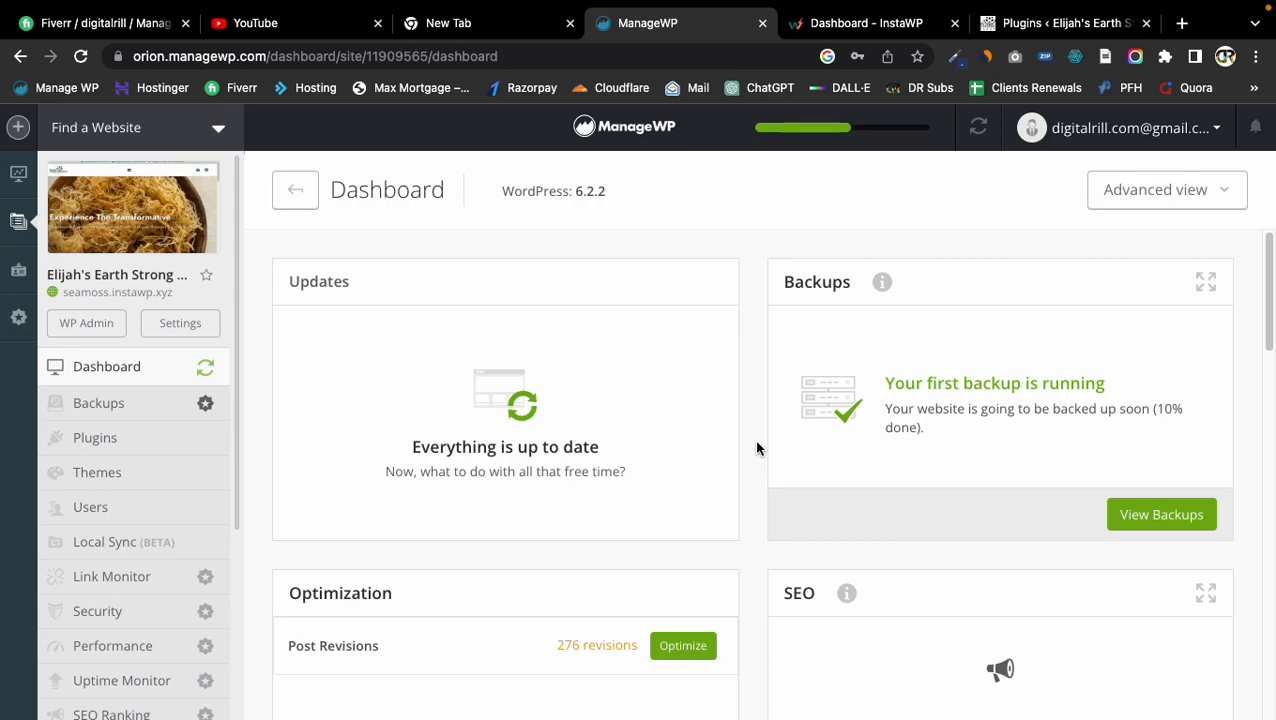
# Go to the overview of all websites and examine its Updates, Optimization and Services sections
pyautogui.click(19, 175)
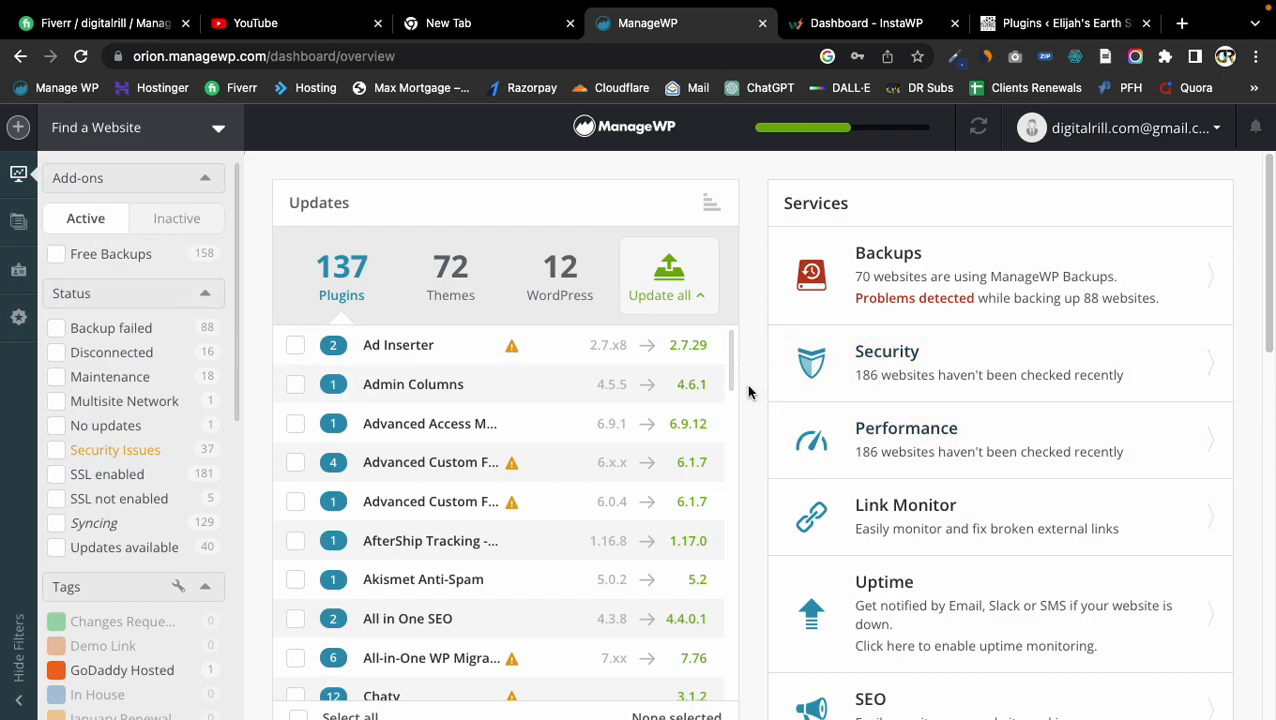
pyautogui.scroll(-6, 750, 390)
pyautogui.scroll(6, 748, 392)
pyautogui.scroll(-1, 751, 385)
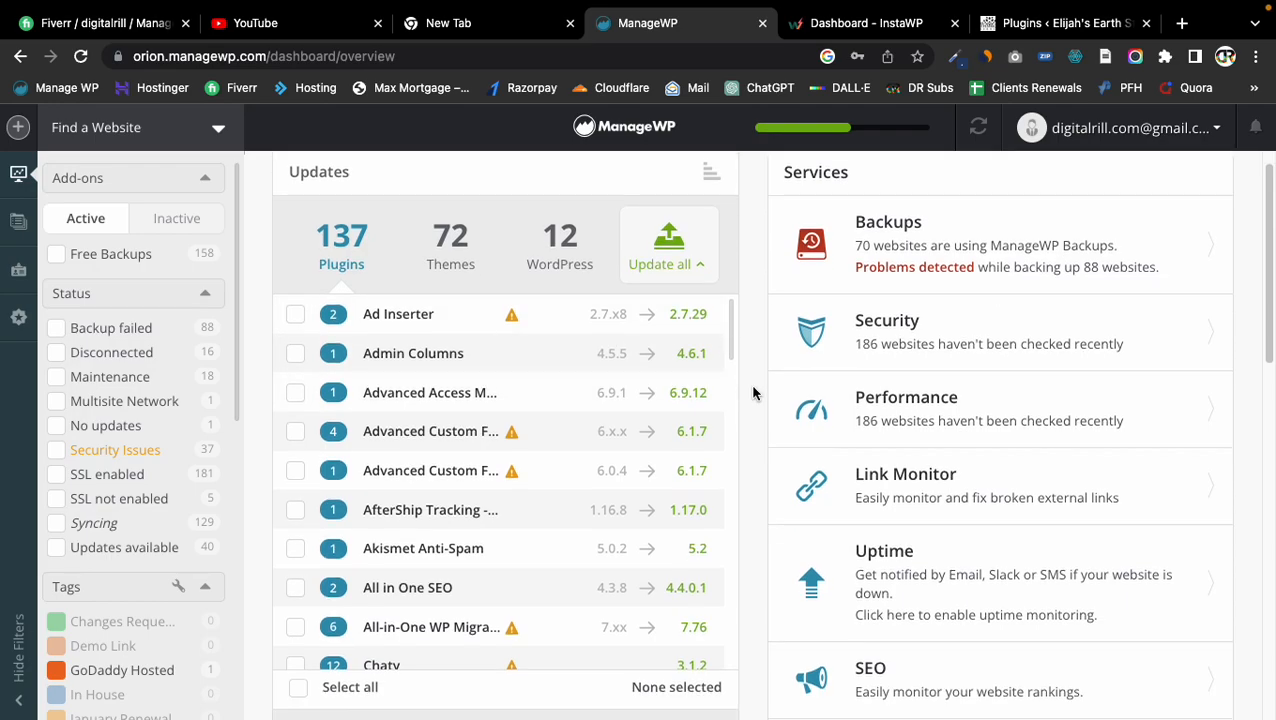
pyautogui.scroll(-4, 752, 392)
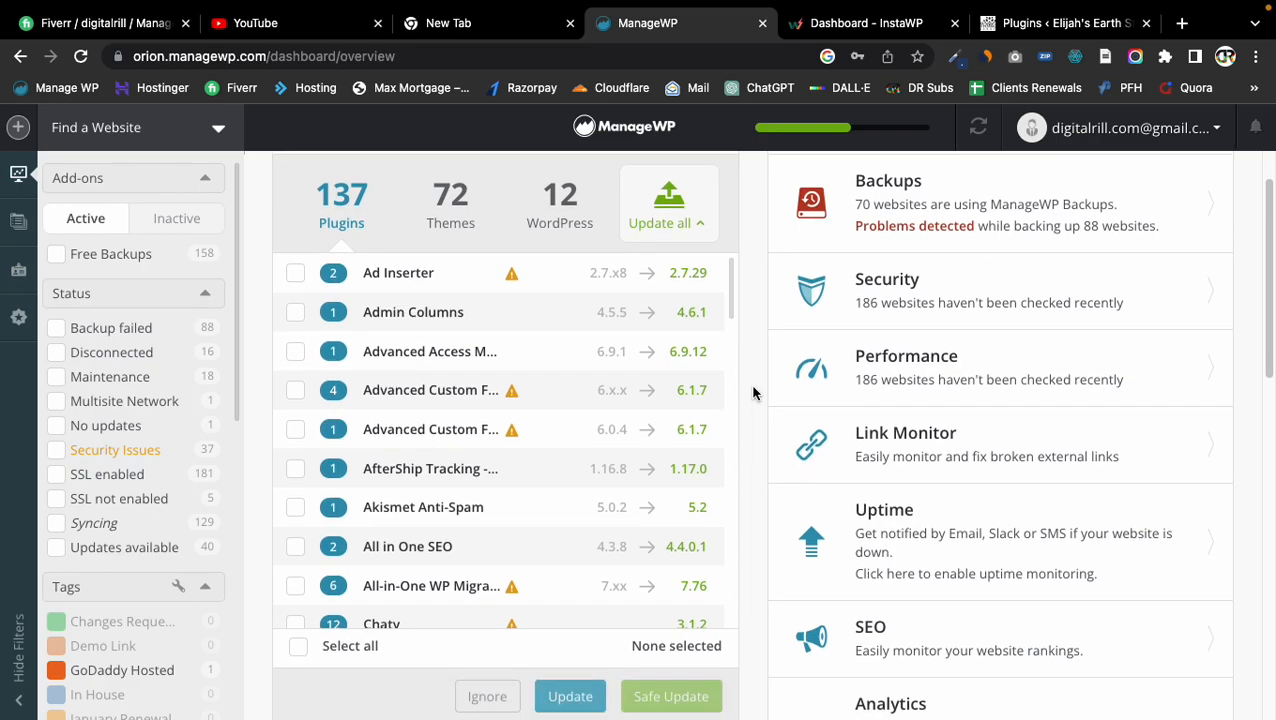
pyautogui.scroll(-3, 752, 393)
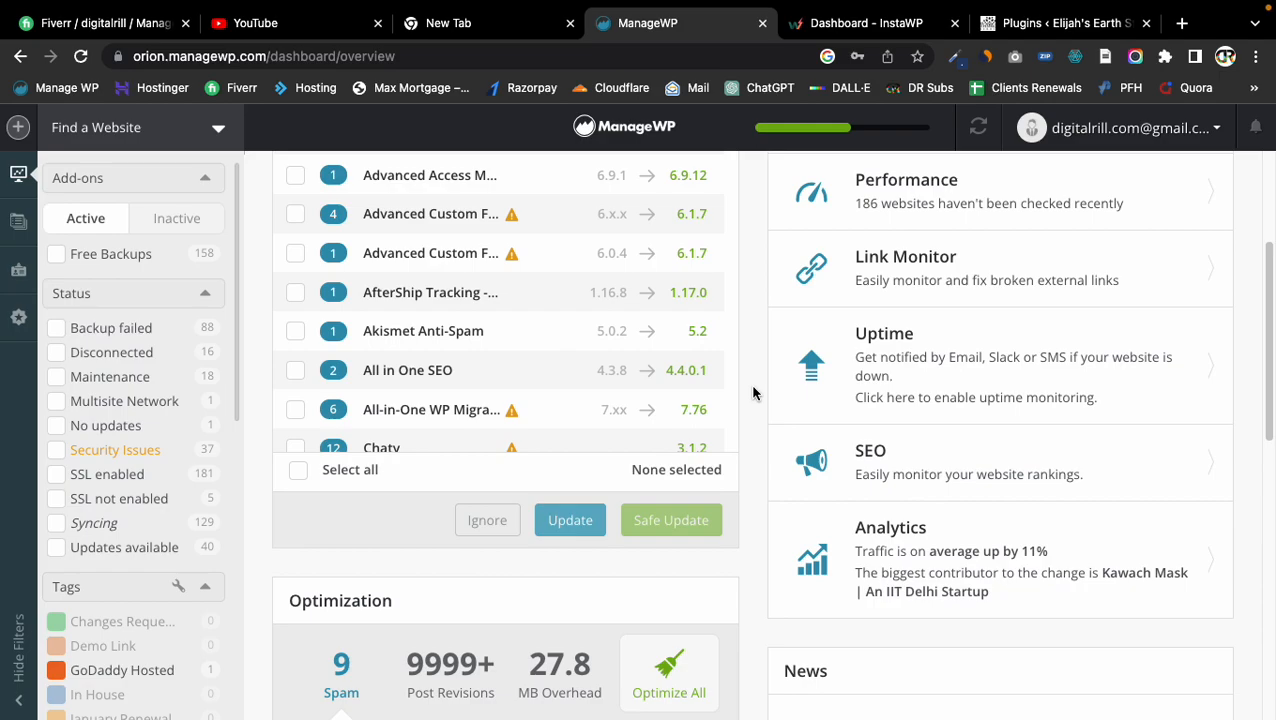
pyautogui.scroll(6, 752, 393)
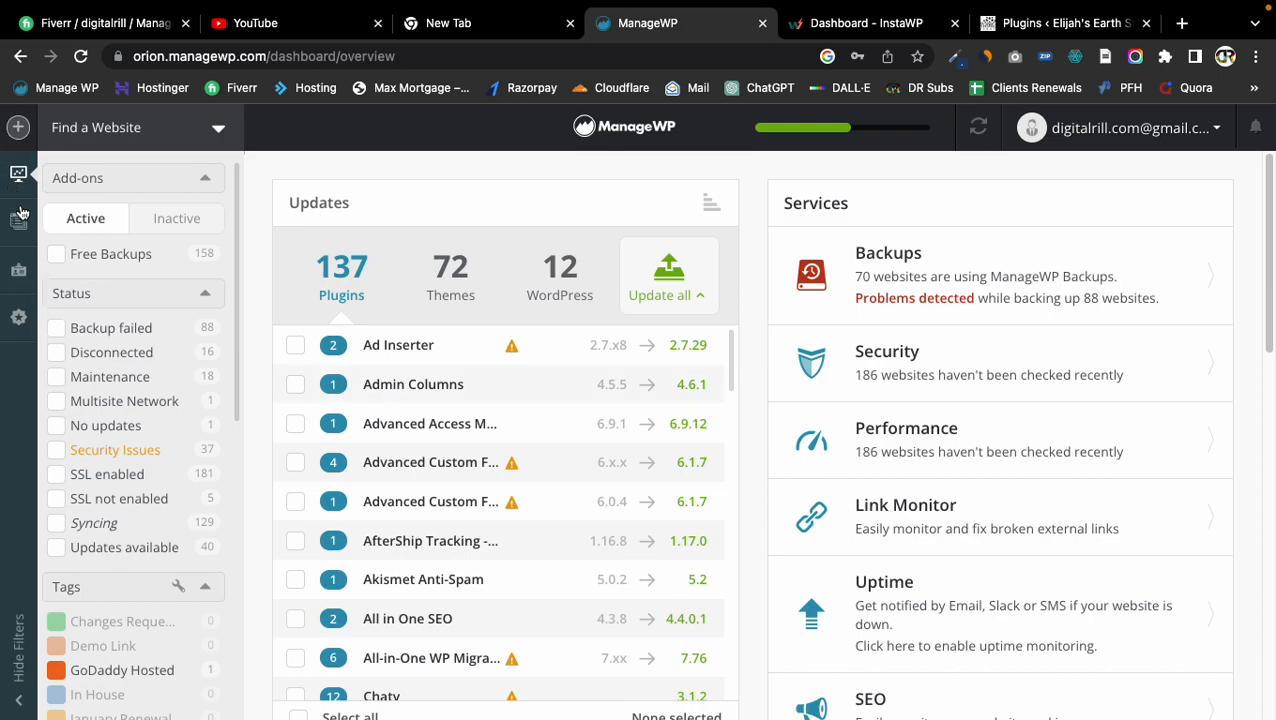
# Show the list of all websites, open the 4bxestates.com dashboard and view that site's backups
pyautogui.click(19, 221)
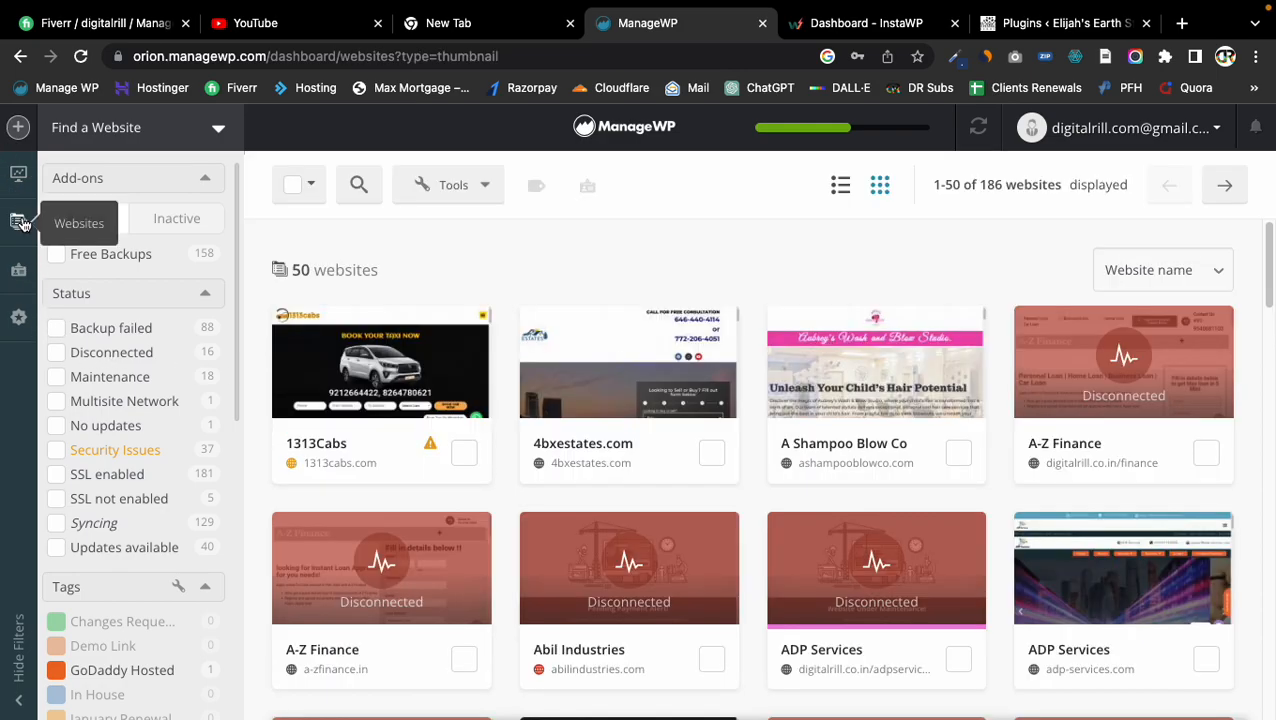
pyautogui.moveTo(365, 376)
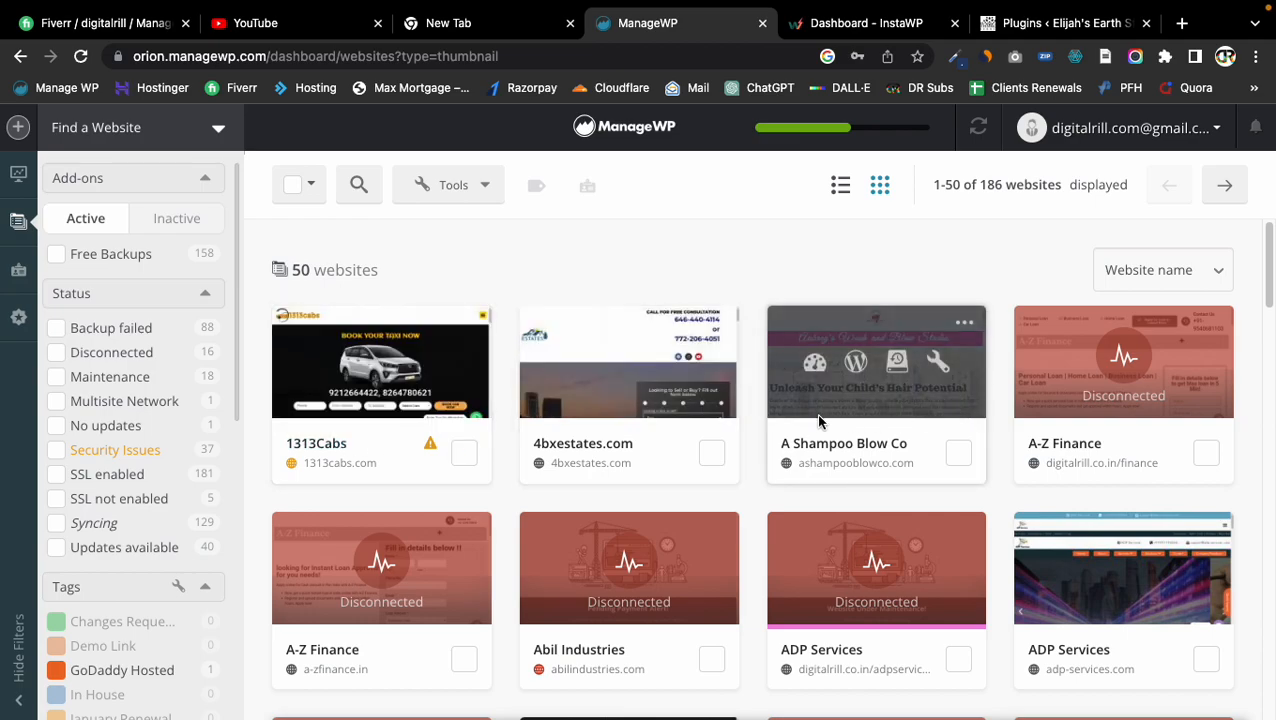
pyautogui.moveTo(620, 448)
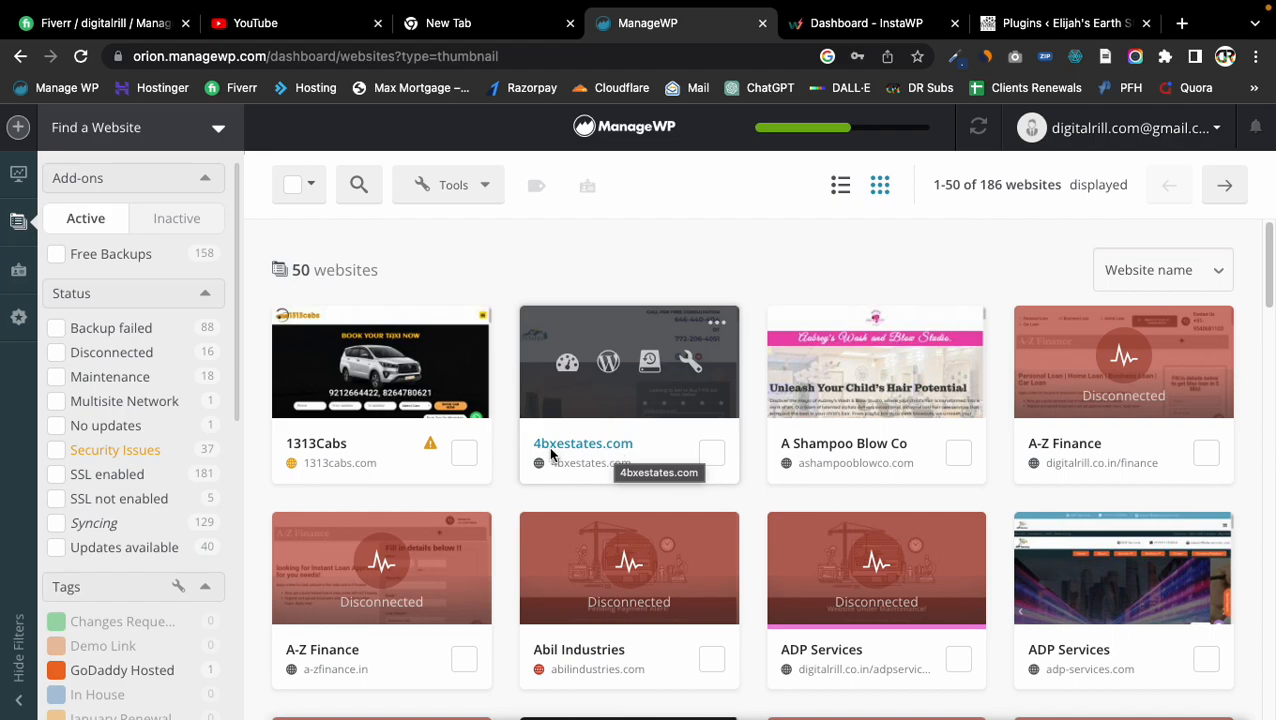
pyautogui.click(577, 446)
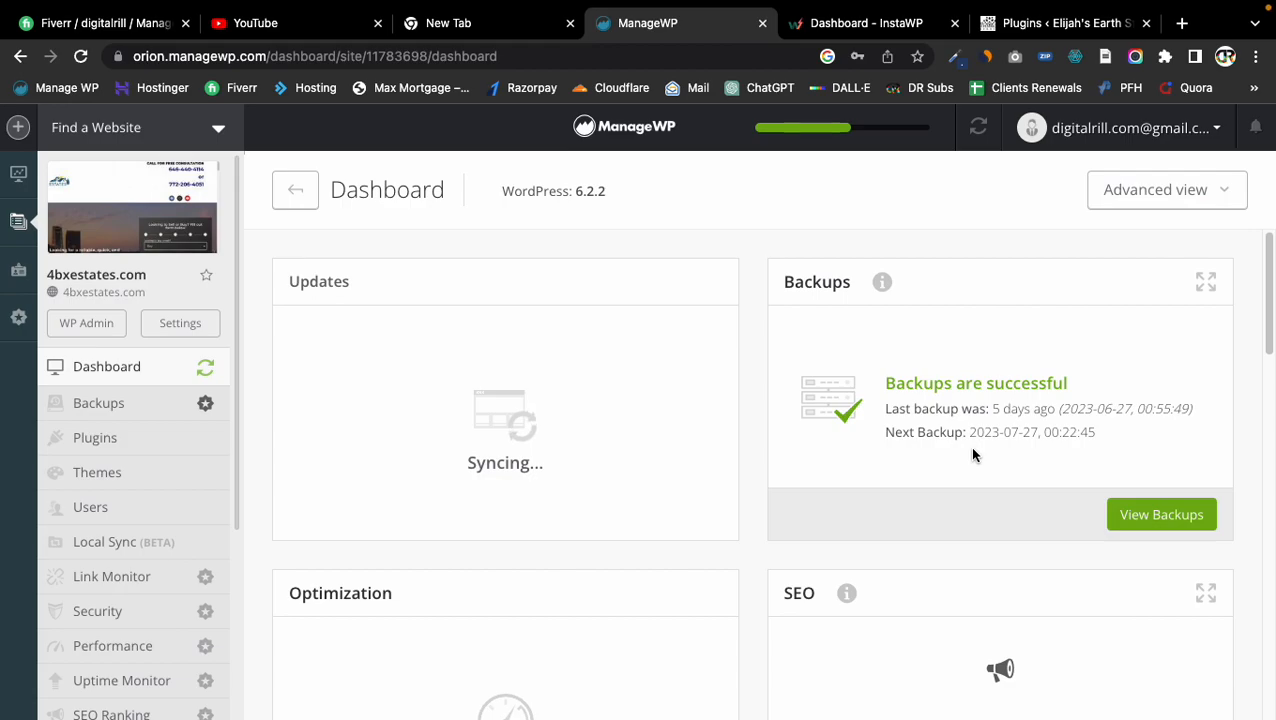
pyautogui.click(1148, 514)
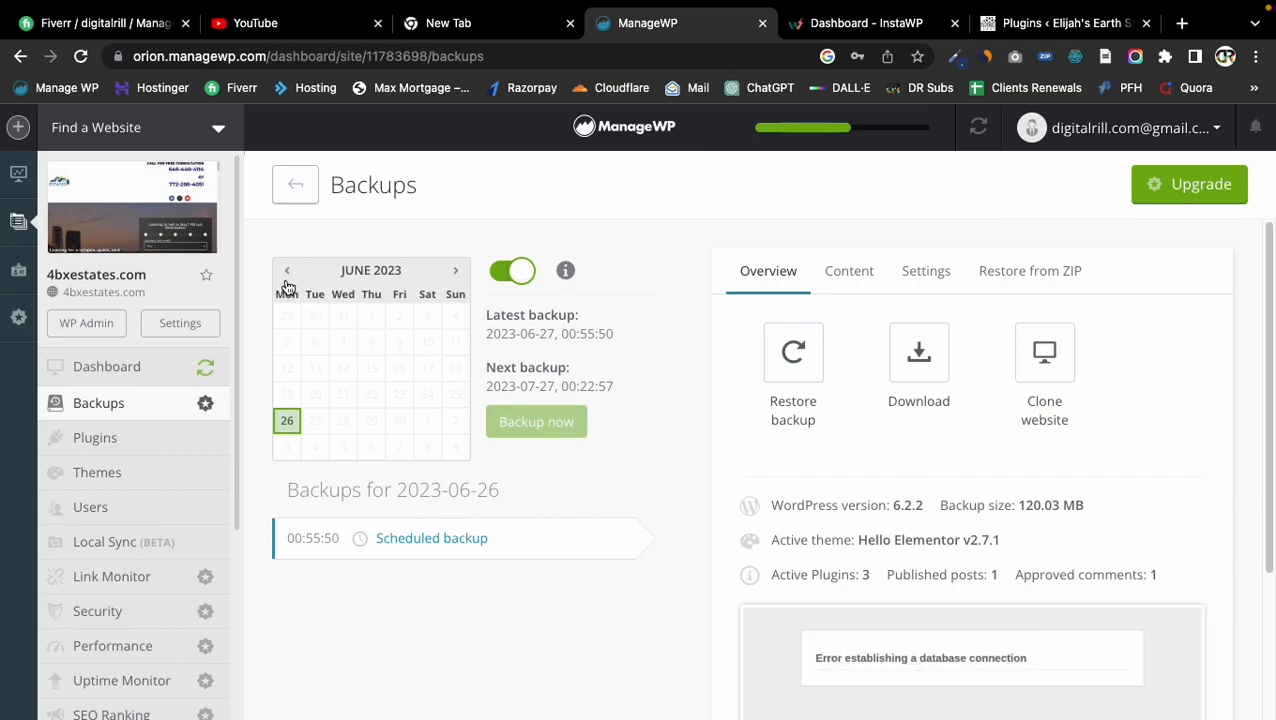
# Examine the 4bxestates.com backup calendar for May and June 2023 and the scheduled backup's overview details and screenshot
pyautogui.scroll(-3, 746, 510)
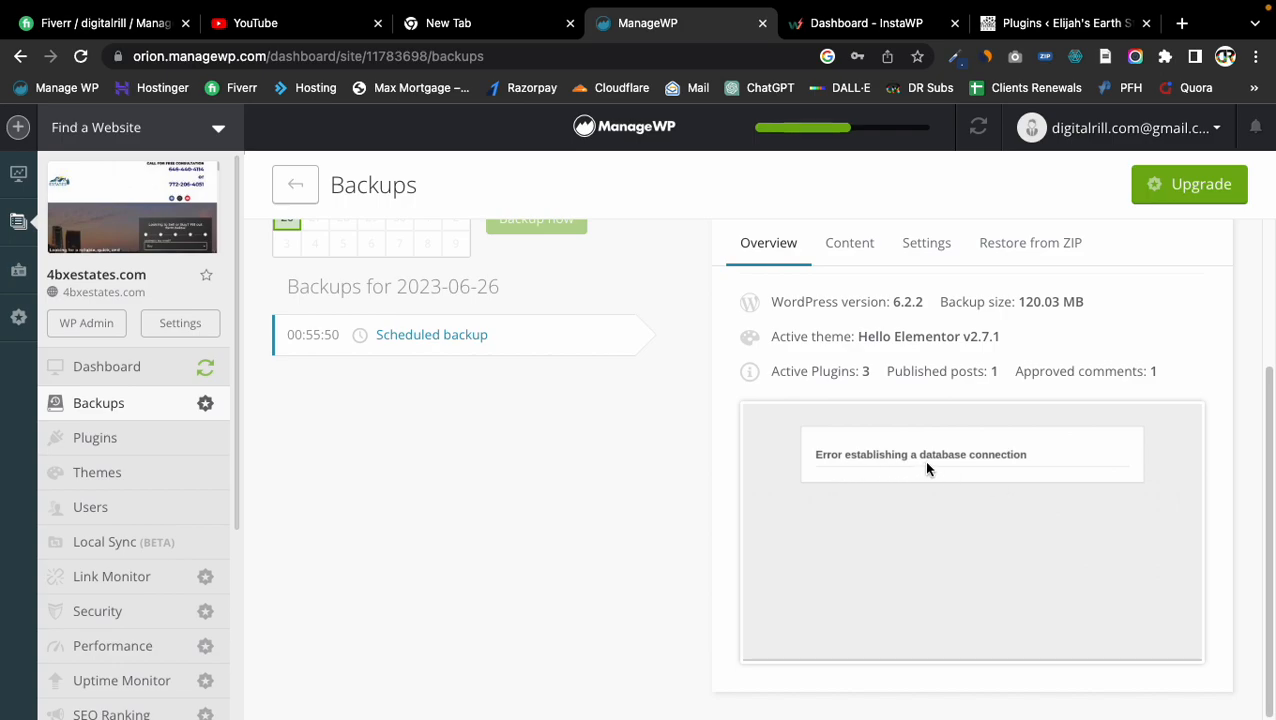
pyautogui.scroll(1, 795, 470)
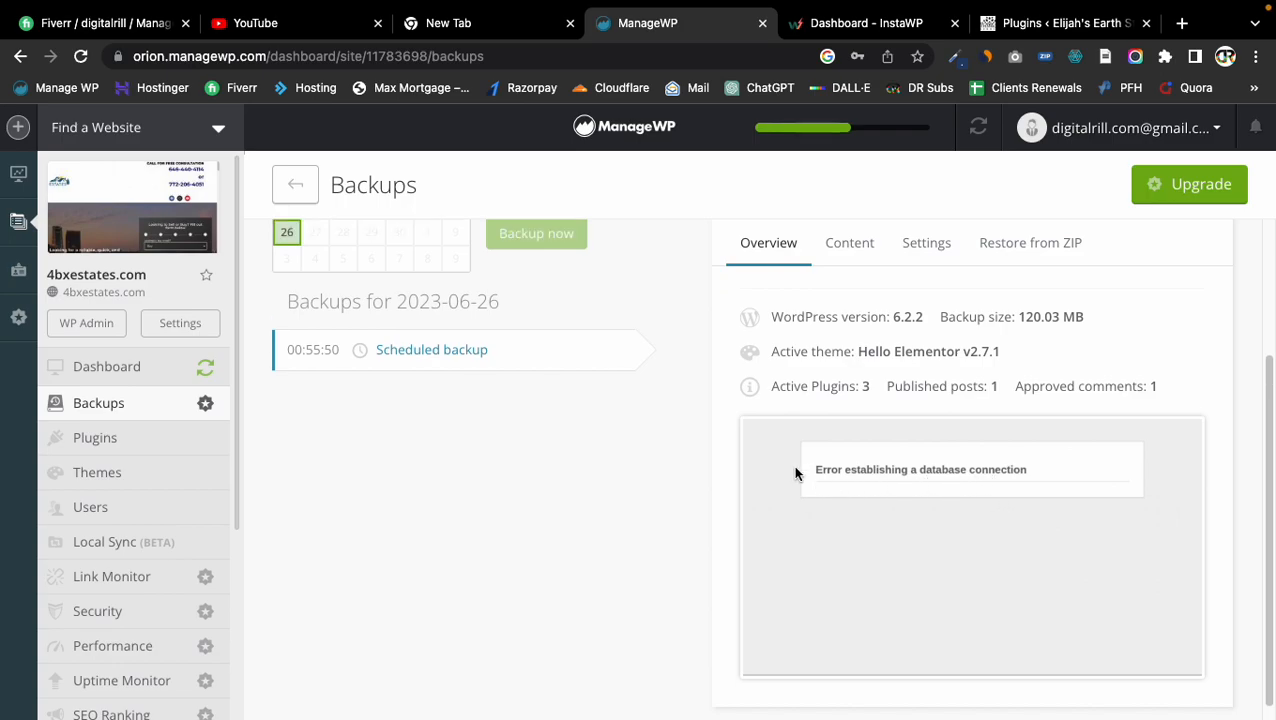
pyautogui.scroll(3, 795, 472)
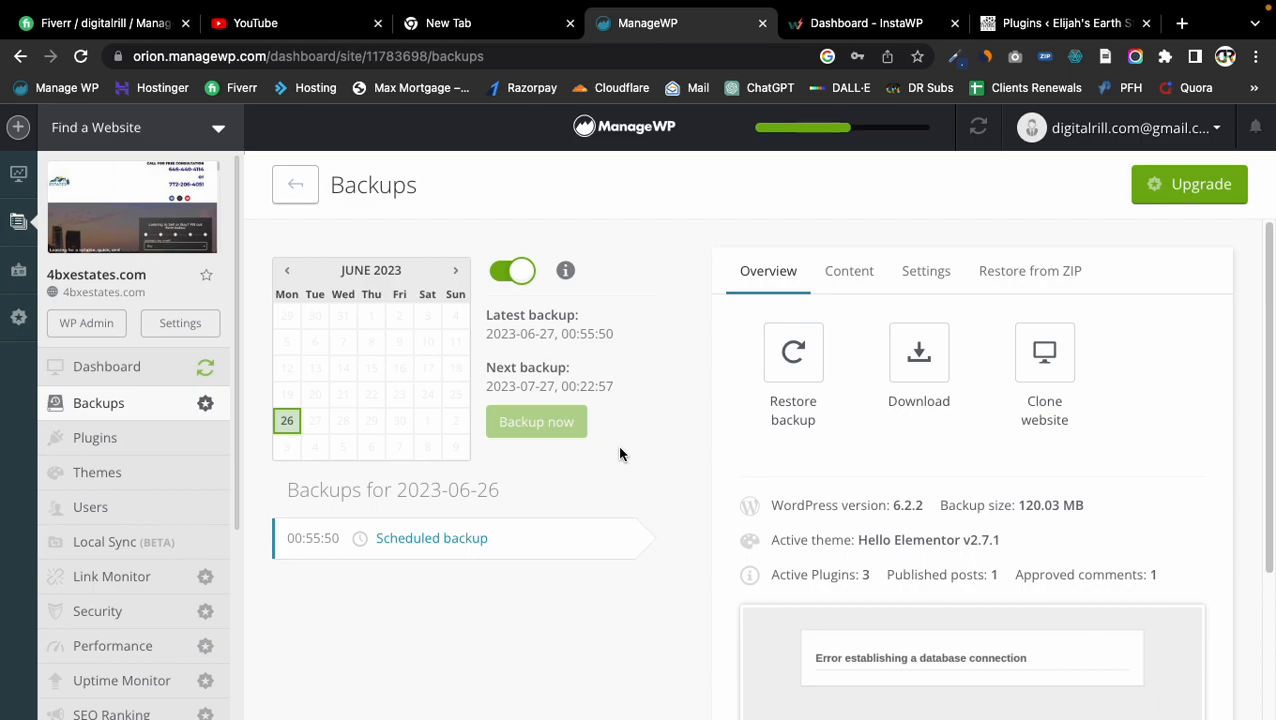
pyautogui.click(286, 271)
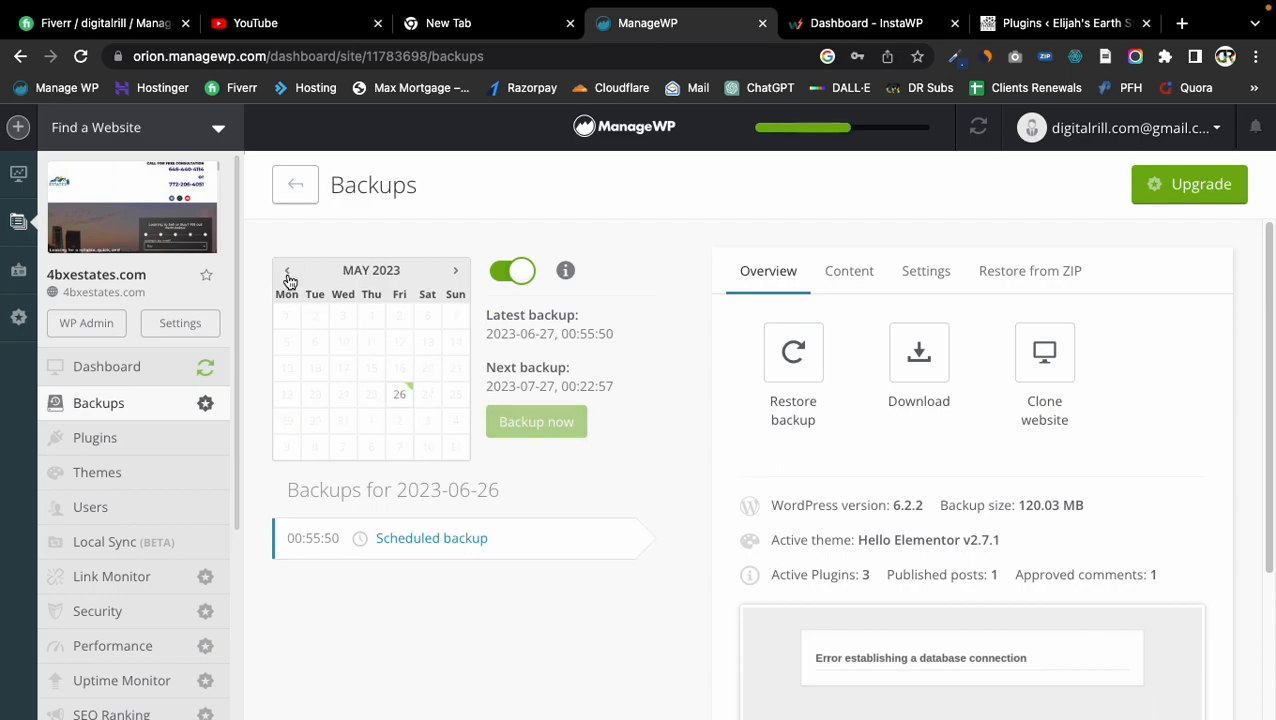
pyautogui.click(455, 270)
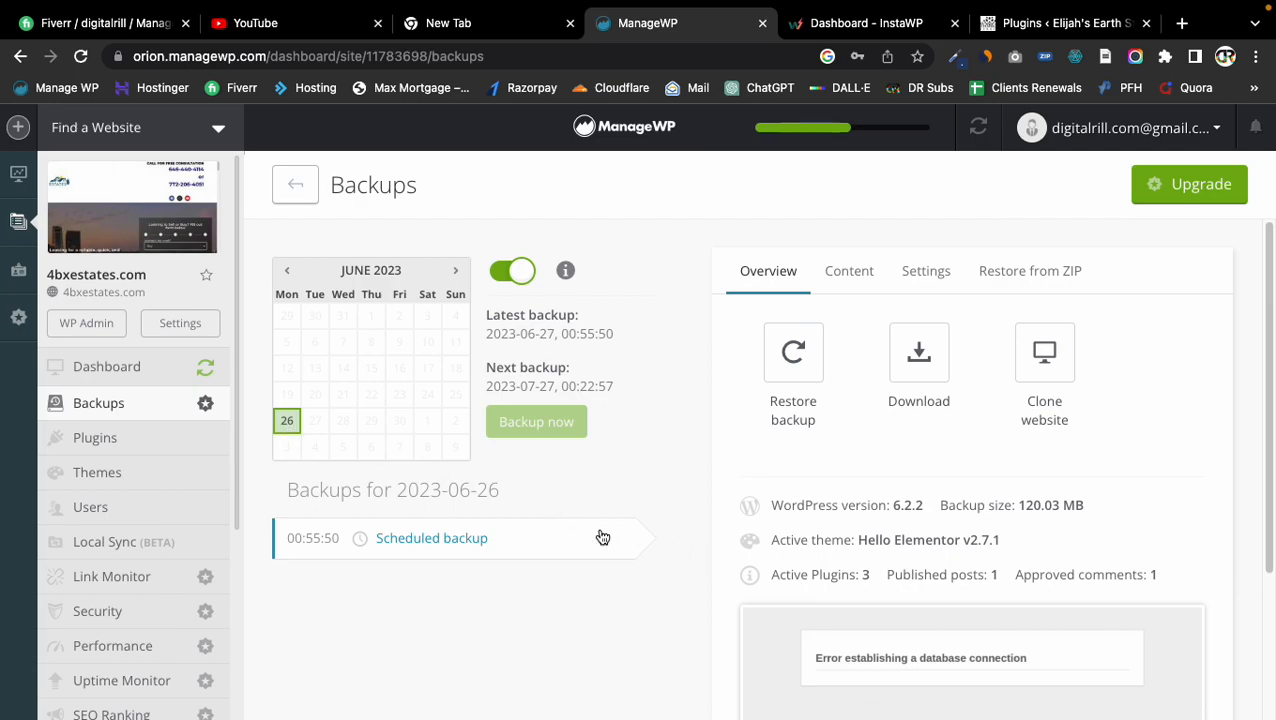
pyautogui.scroll(-3, 720, 555)
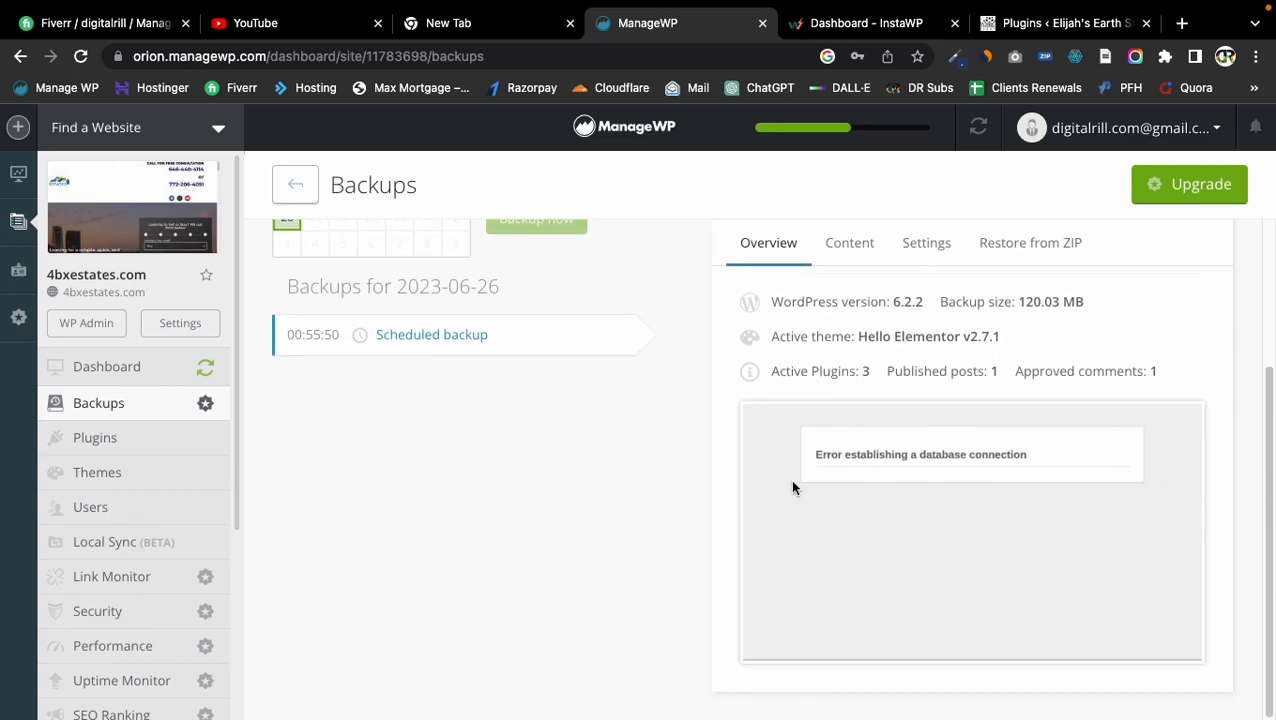
pyautogui.scroll(2, 805, 440)
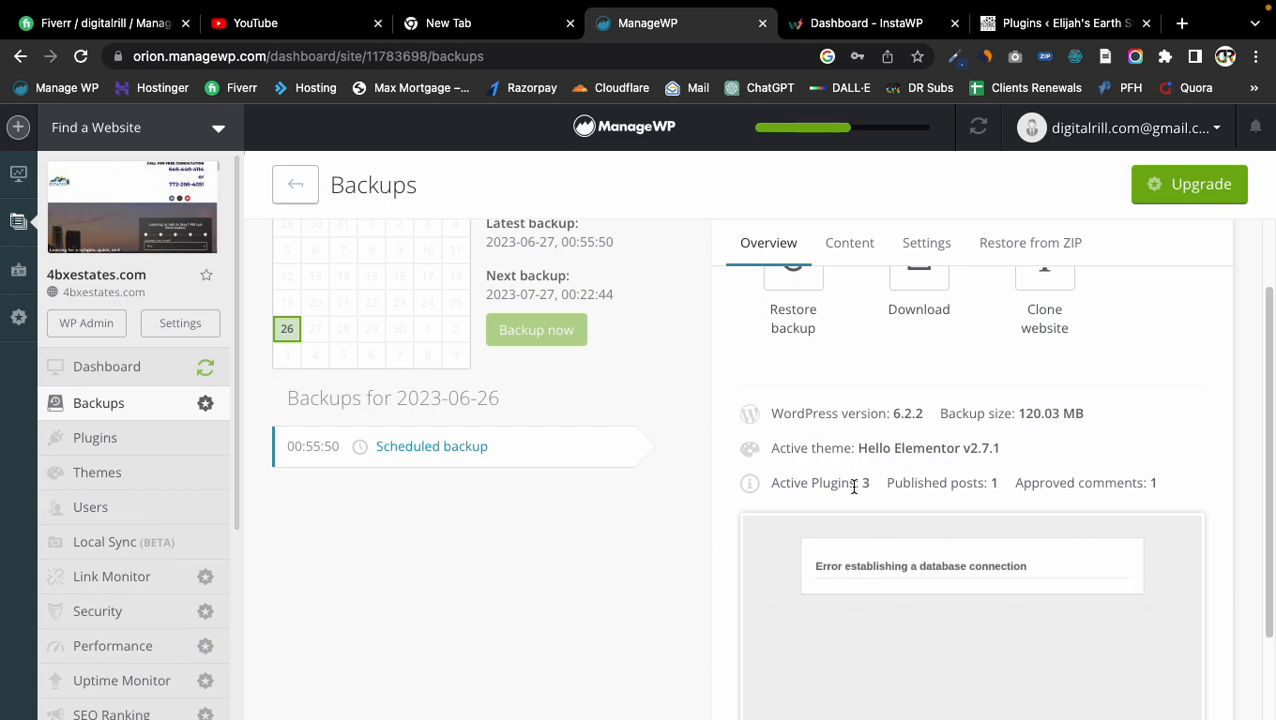
pyautogui.scroll(-2, 830, 530)
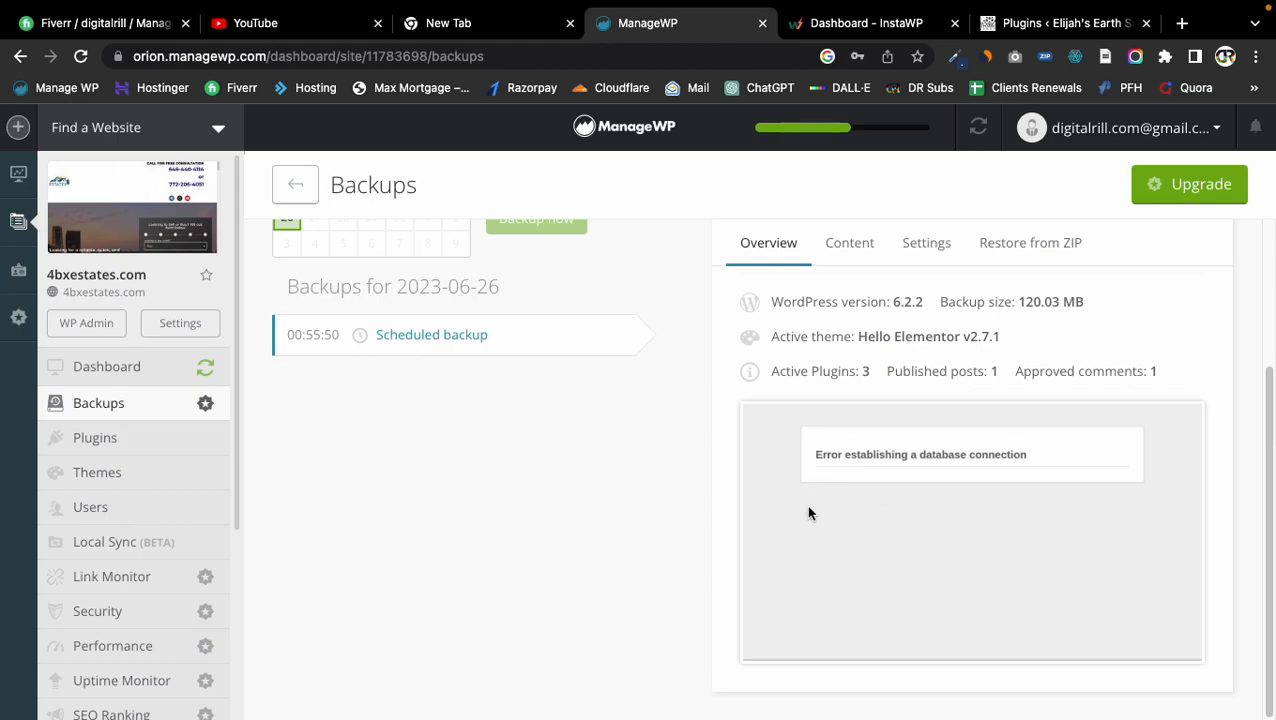
pyautogui.scroll(1, 811, 510)
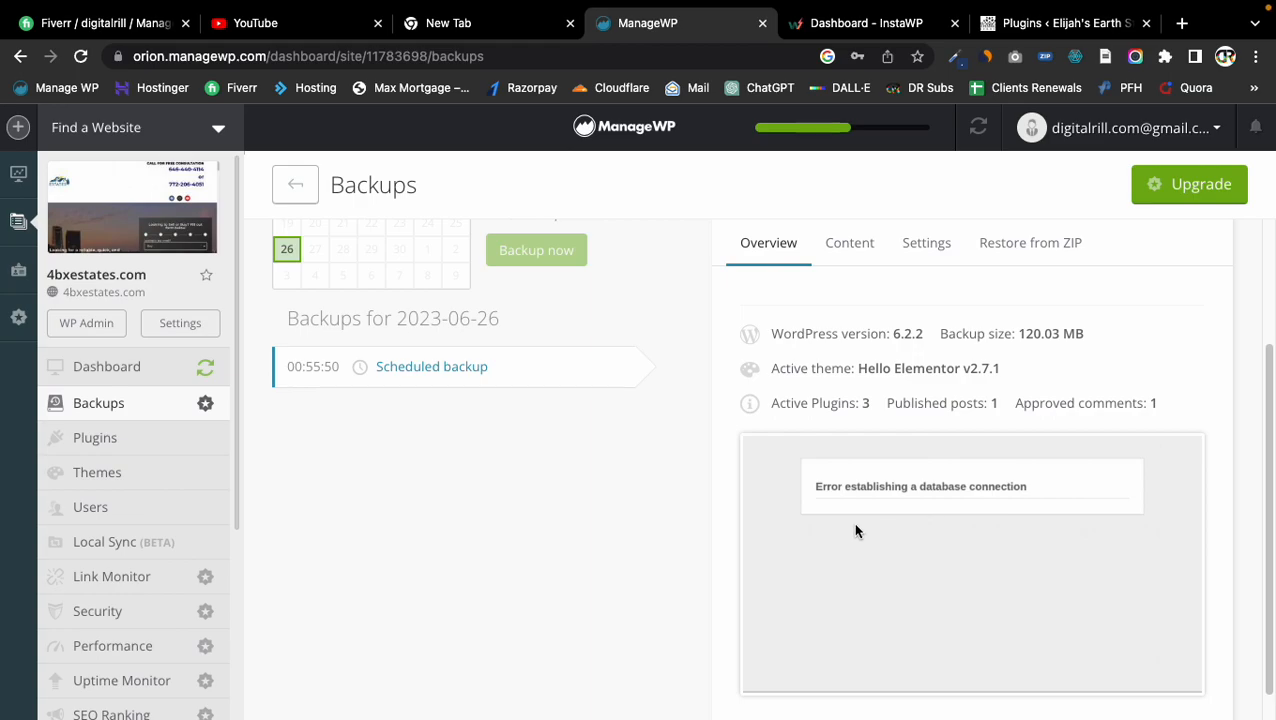
# Browse the backup calendar to May 2023, select the 26 May backups and examine the scheduled backup's details and site screenshot
pyautogui.scroll(5, 750, 535)
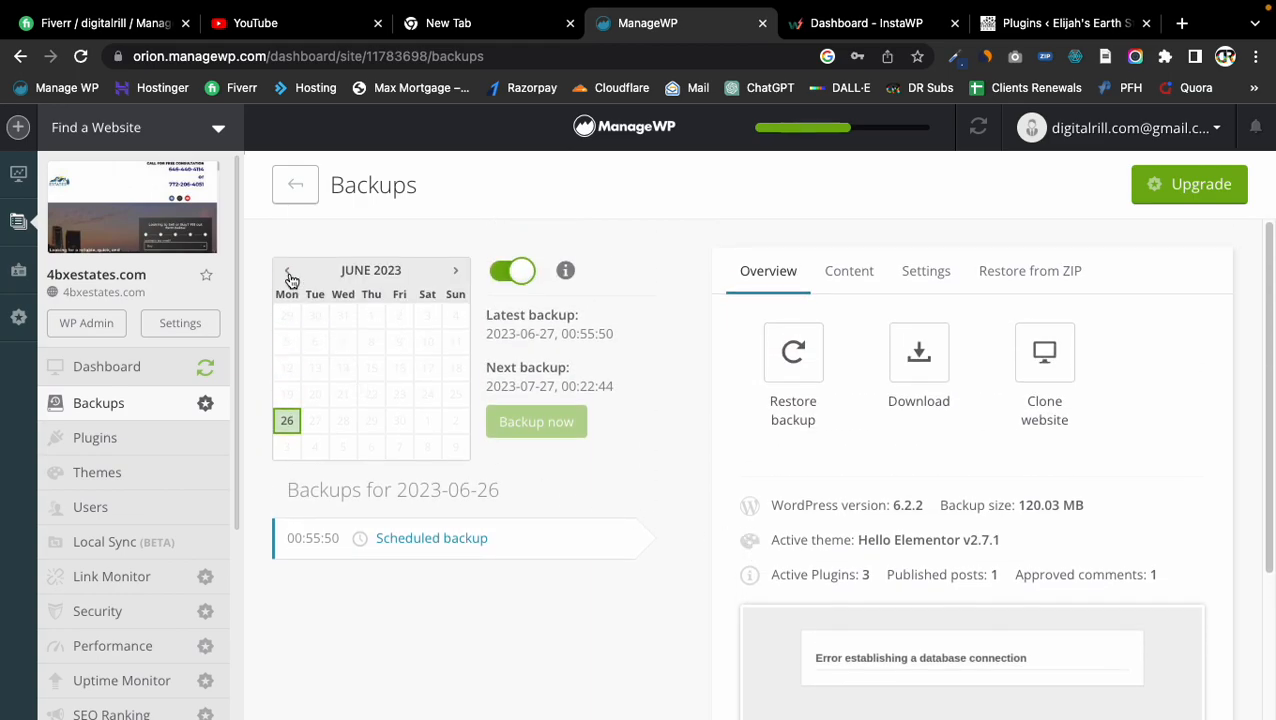
pyautogui.click(288, 272)
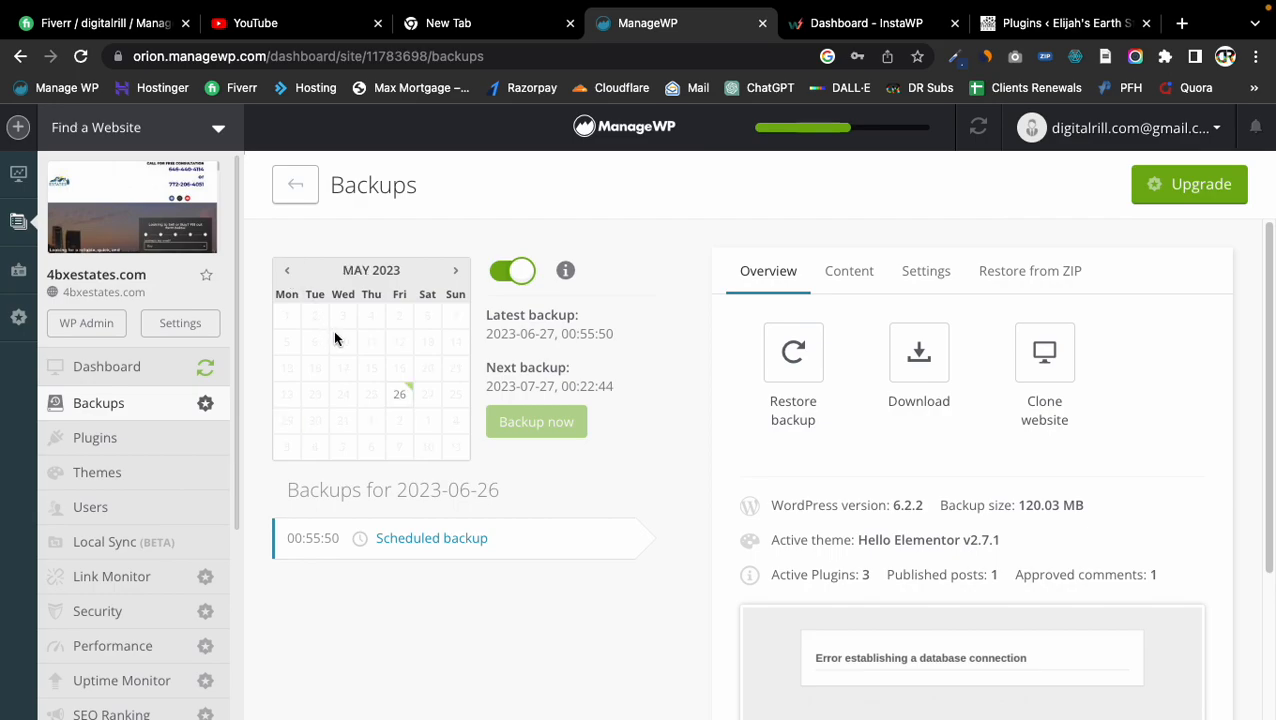
pyautogui.click(456, 271)
pyautogui.moveTo(788, 5)
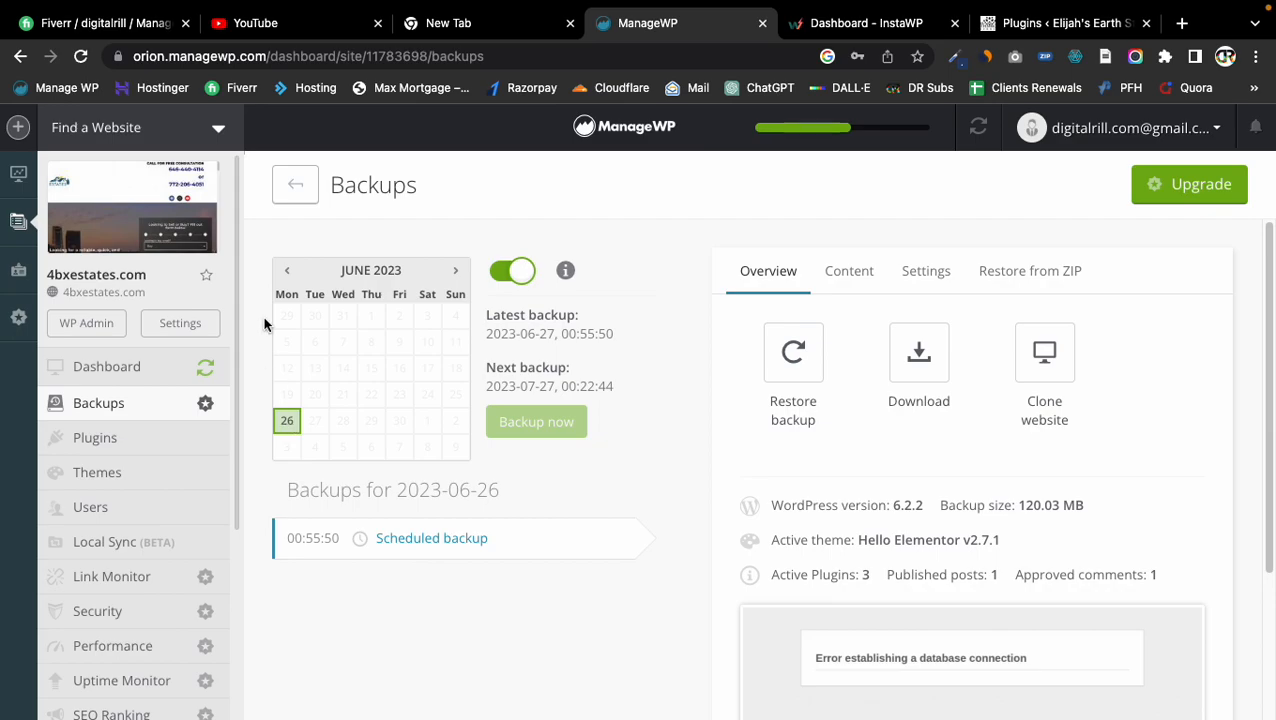
pyautogui.click(287, 271)
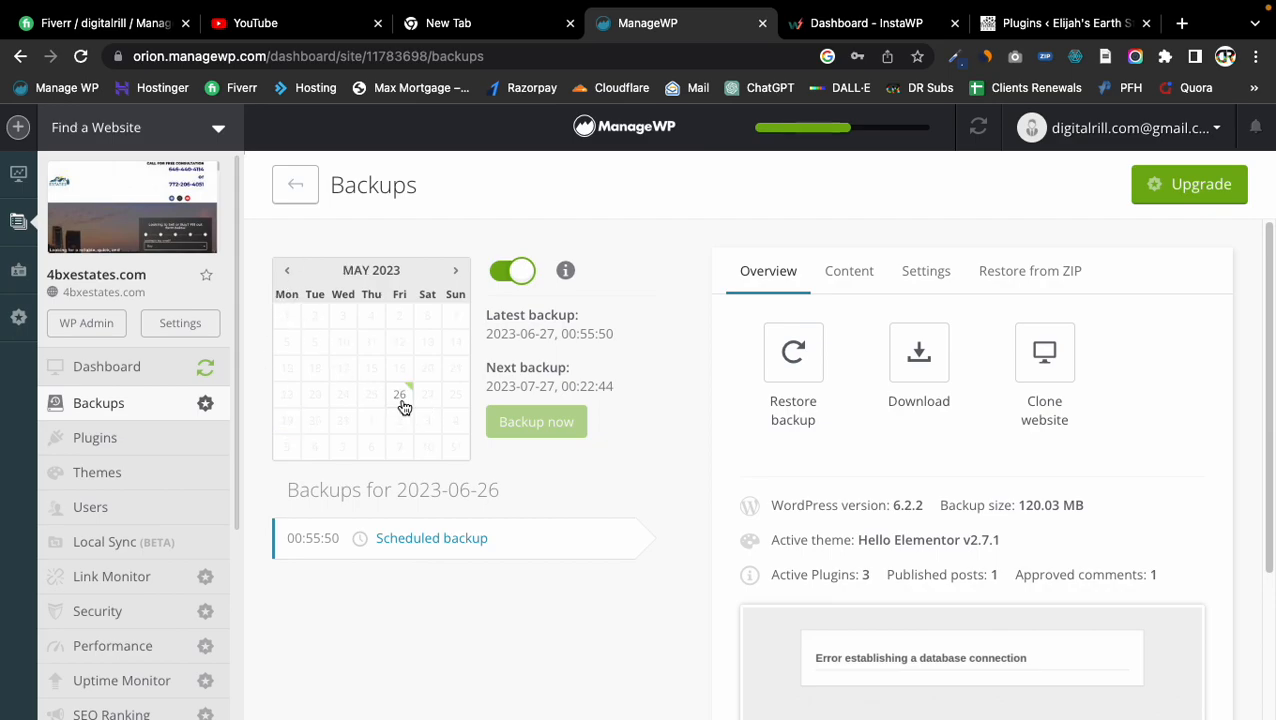
pyautogui.click(288, 274)
pyautogui.click(455, 274)
pyautogui.click(401, 395)
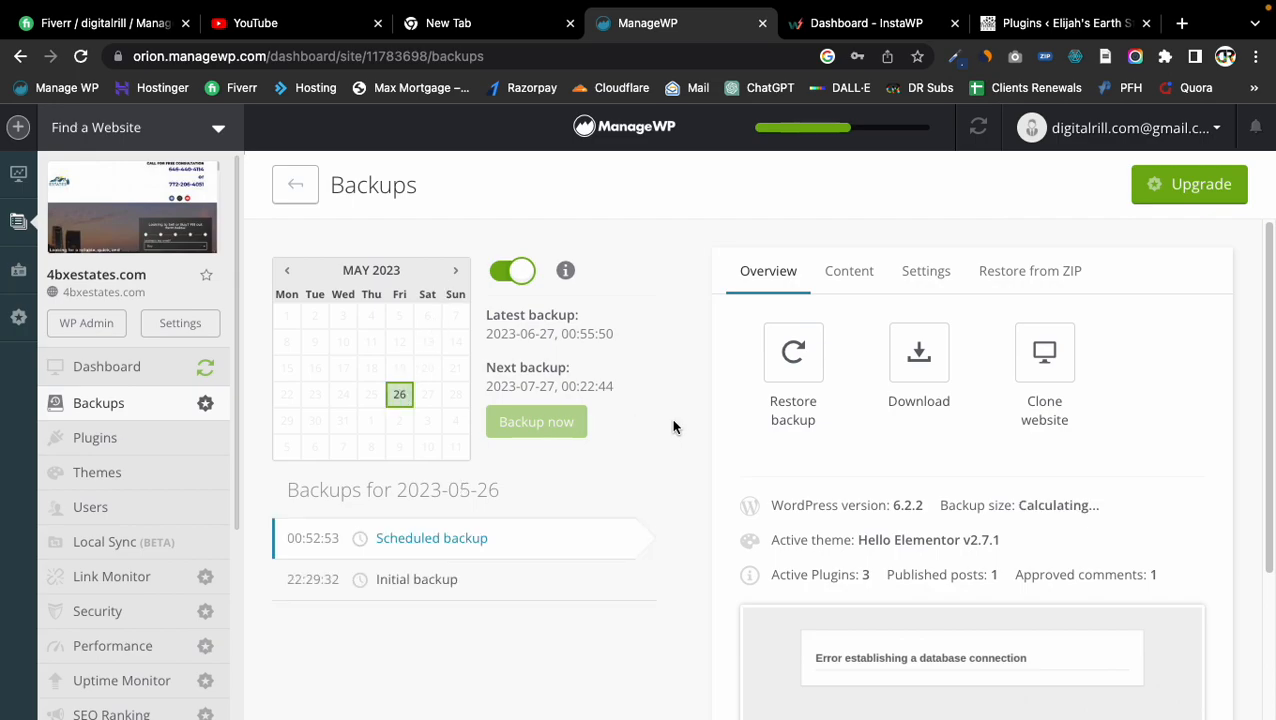
pyautogui.scroll(-4, 679, 427)
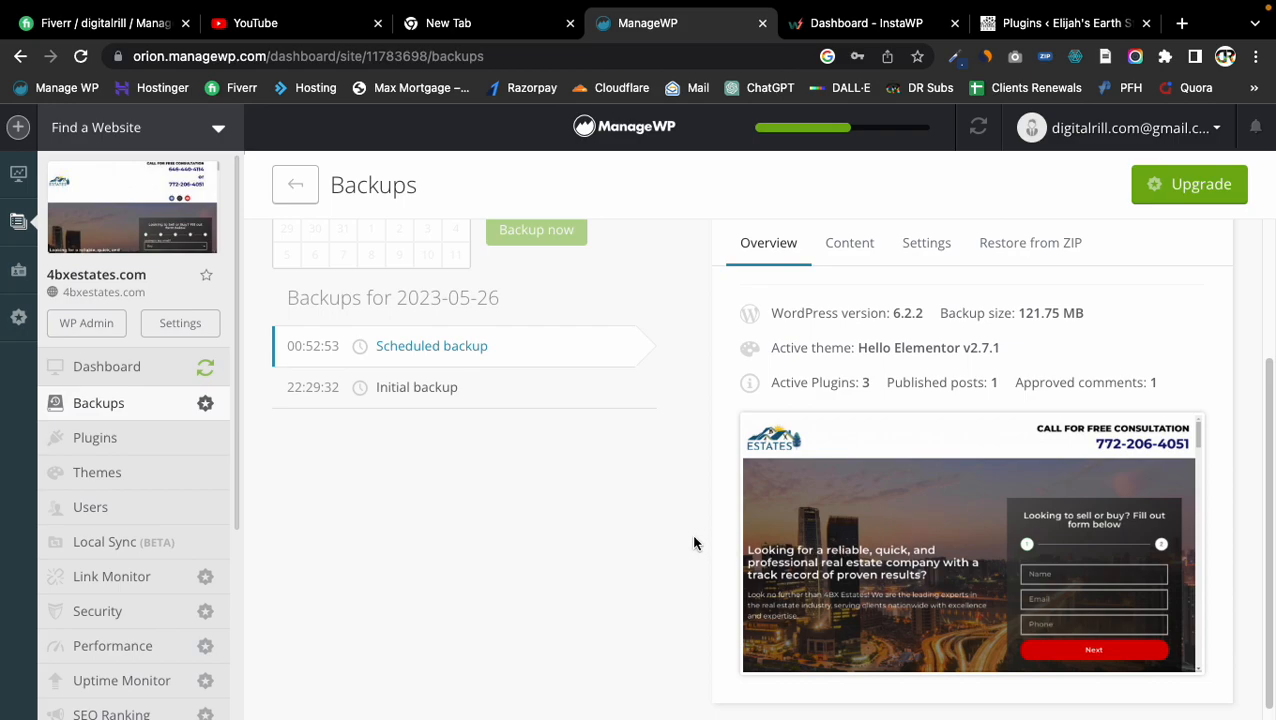
pyautogui.scroll(4, 695, 537)
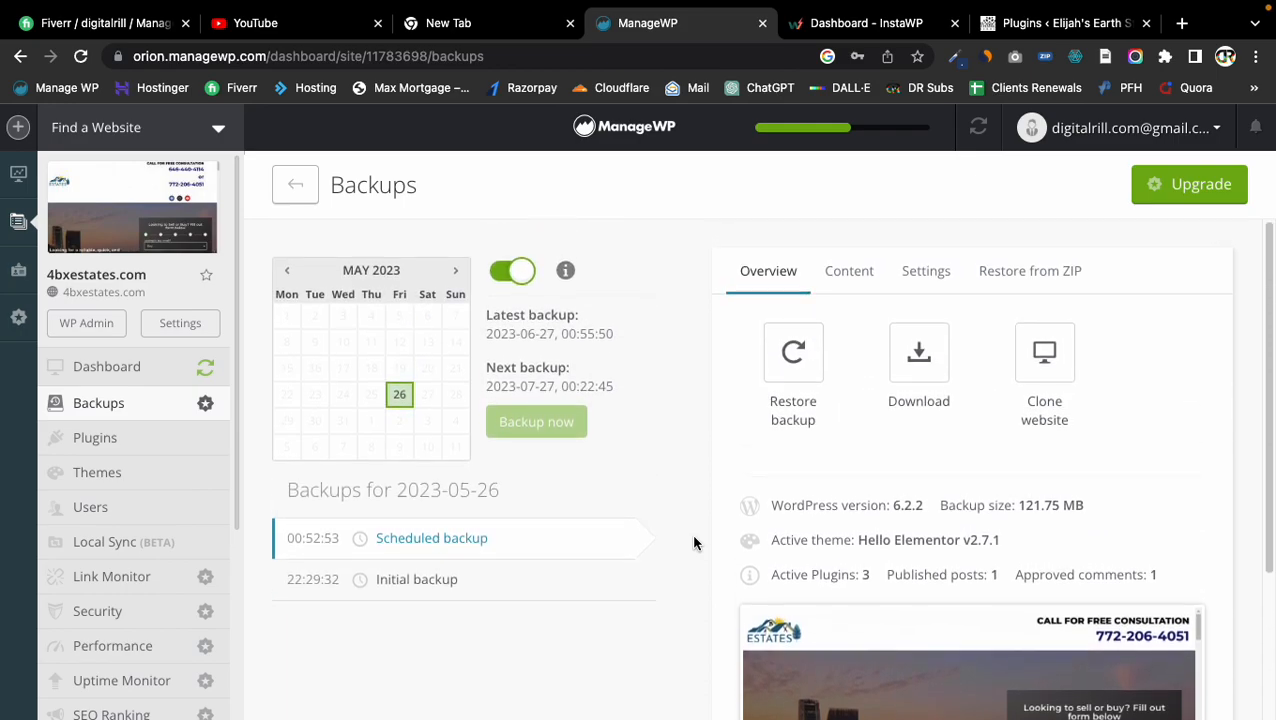
# Select the 26 June 2023 backup in the calendar and examine its overview details and screenshot for comparison
pyautogui.click(455, 270)
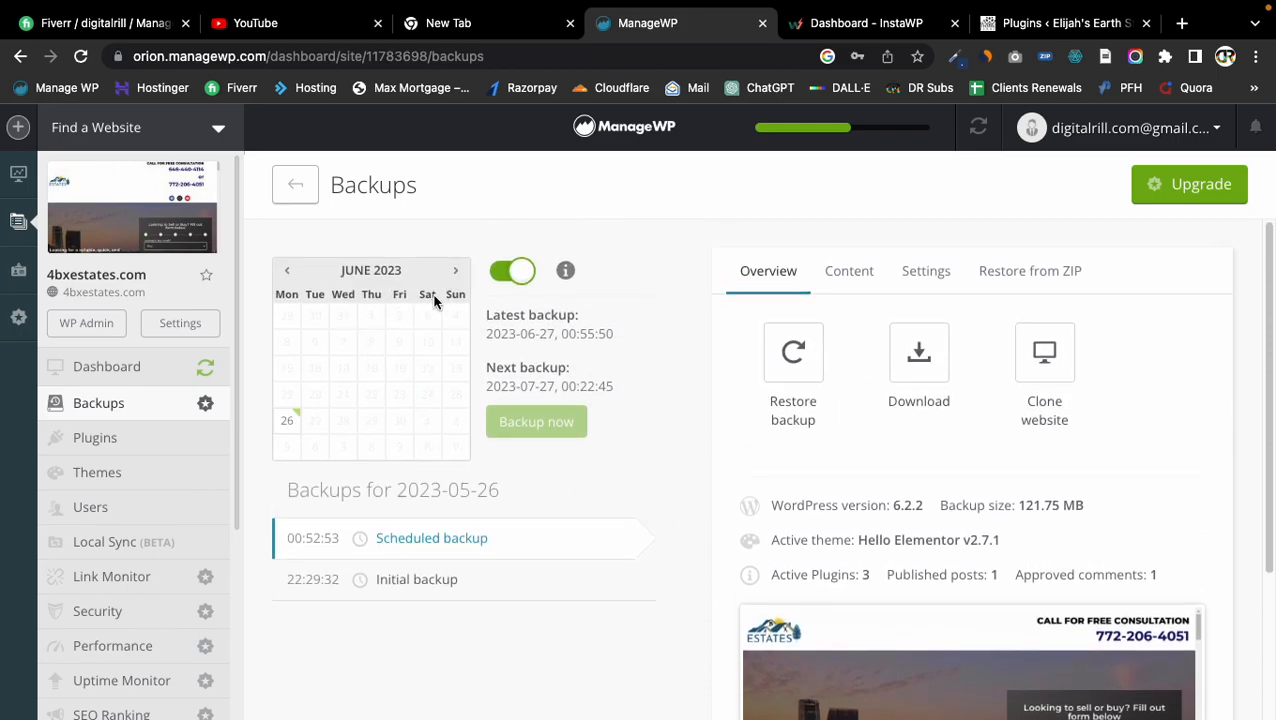
pyautogui.click(288, 420)
pyautogui.scroll(-4, 709, 481)
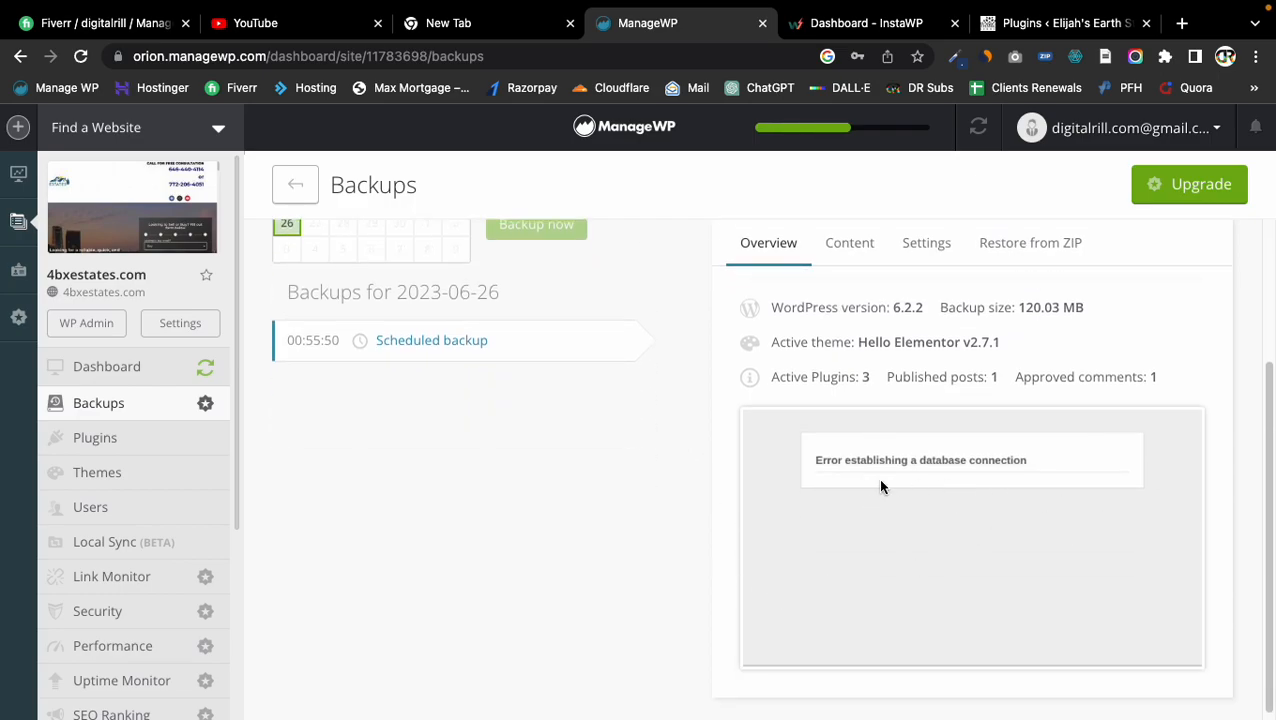
pyautogui.scroll(4, 687, 541)
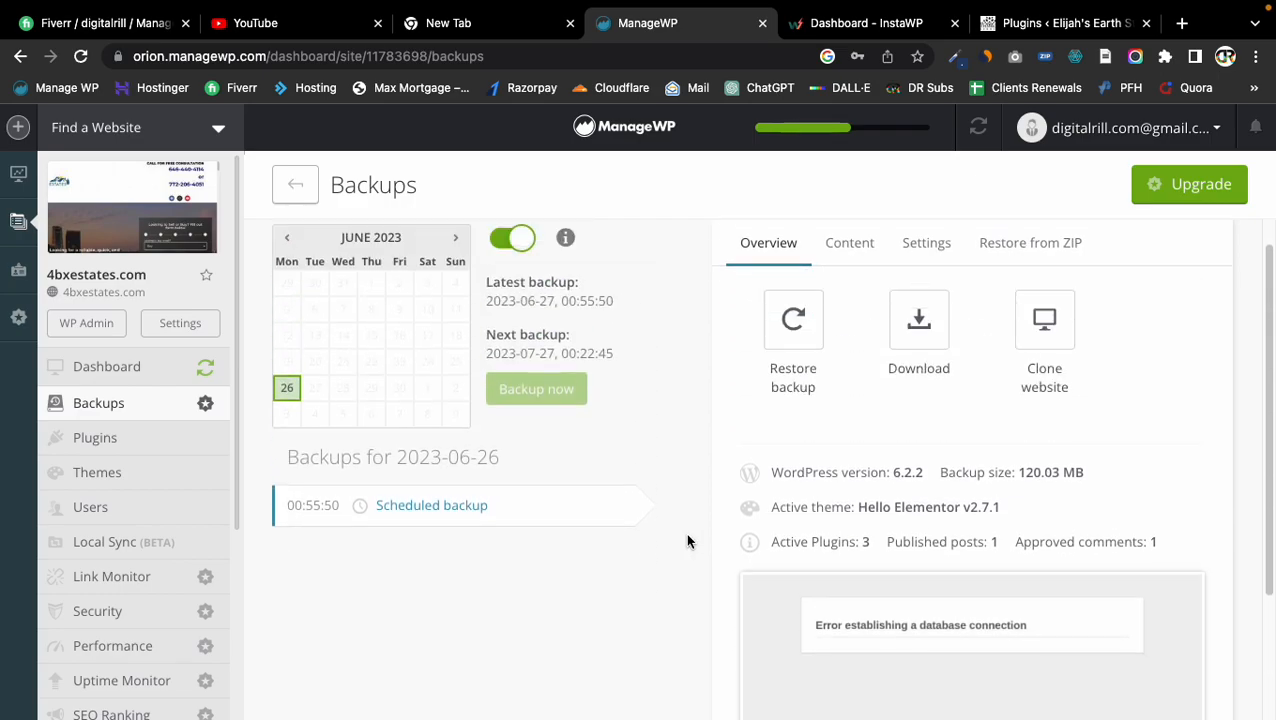
# Open the live 4bxestates.com website and examine its page sections and the consultation phone numbers in the header
pyautogui.doubleClick(92, 282)
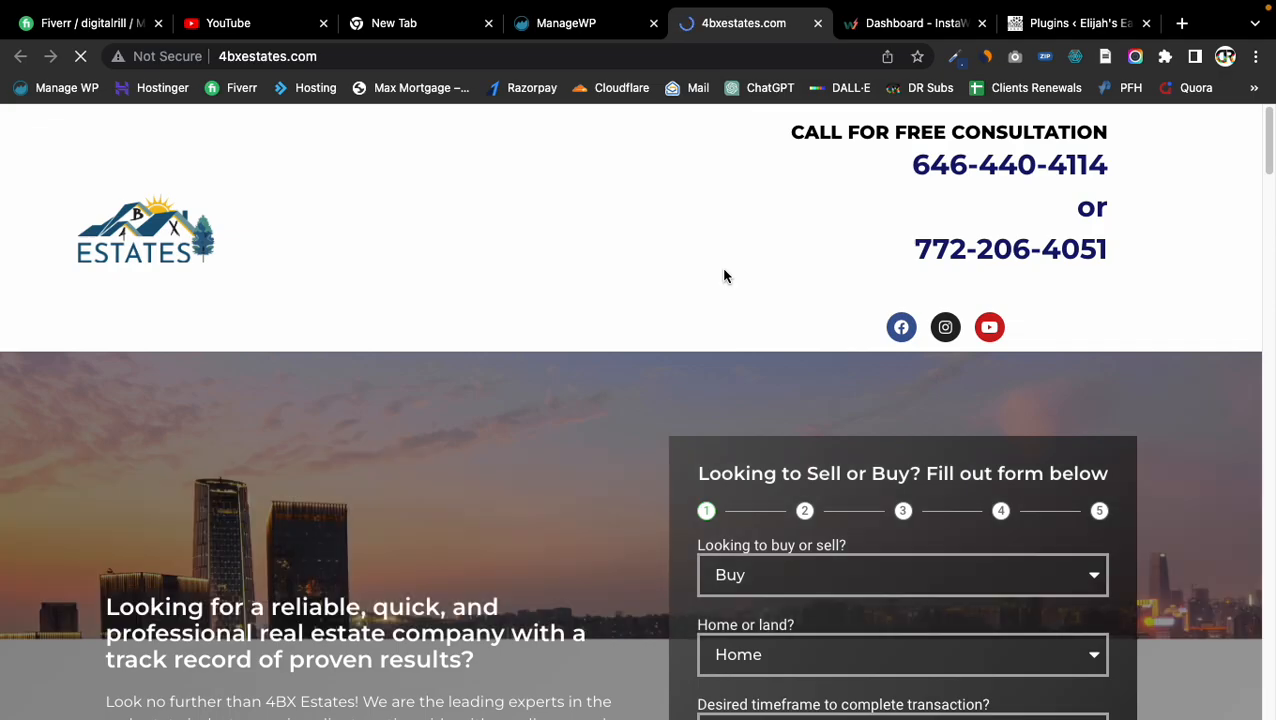
pyautogui.scroll(-18, 665, 327)
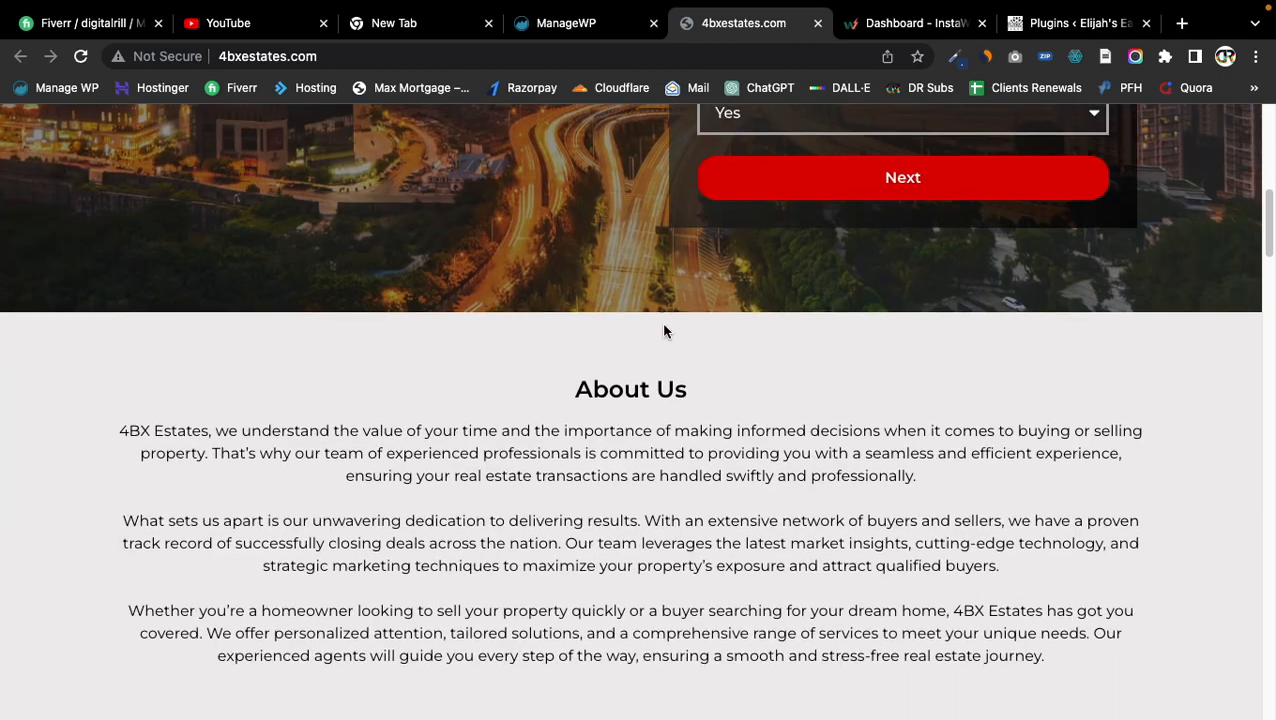
pyautogui.scroll(-20, 663, 330)
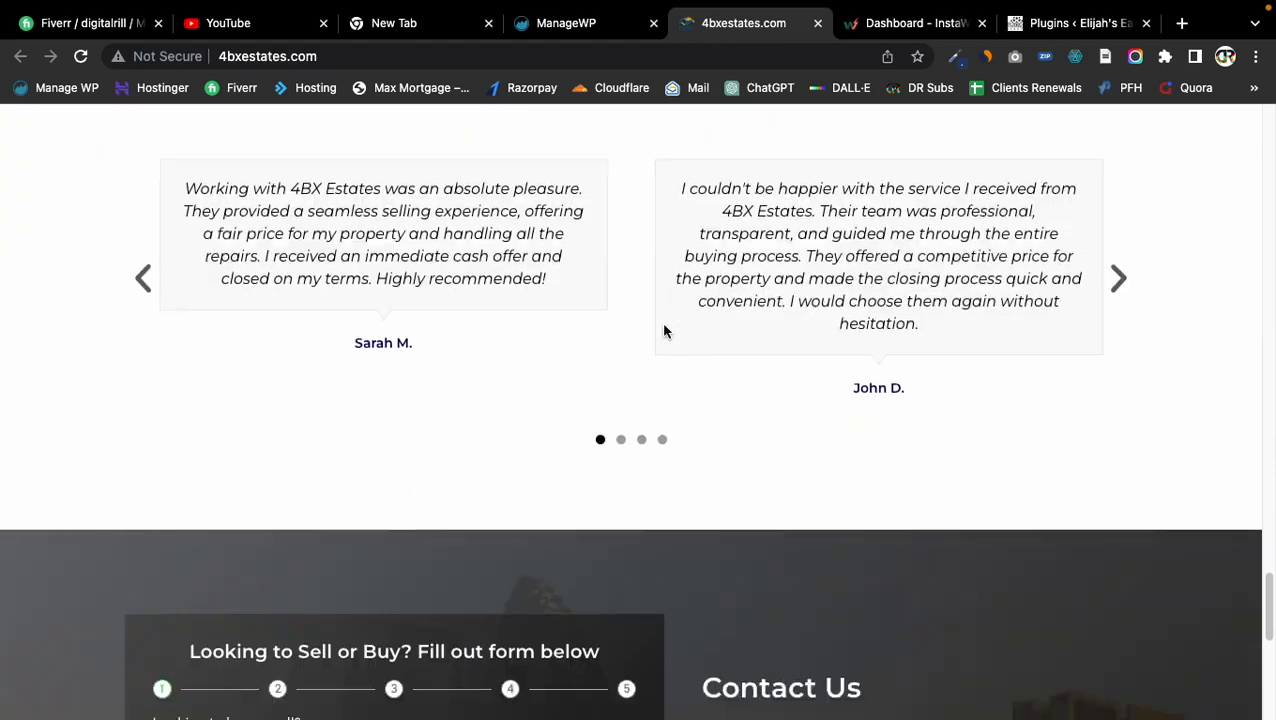
pyautogui.scroll(20, 668, 327)
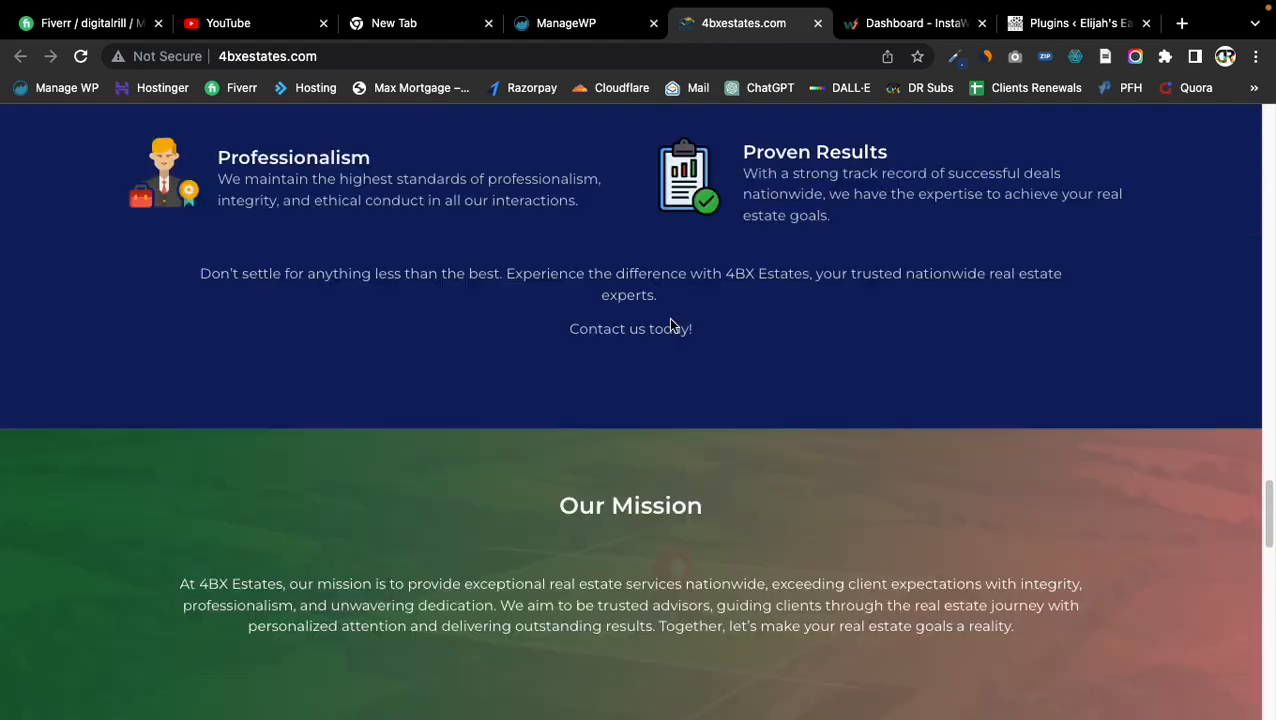
pyautogui.scroll(3, 670, 325)
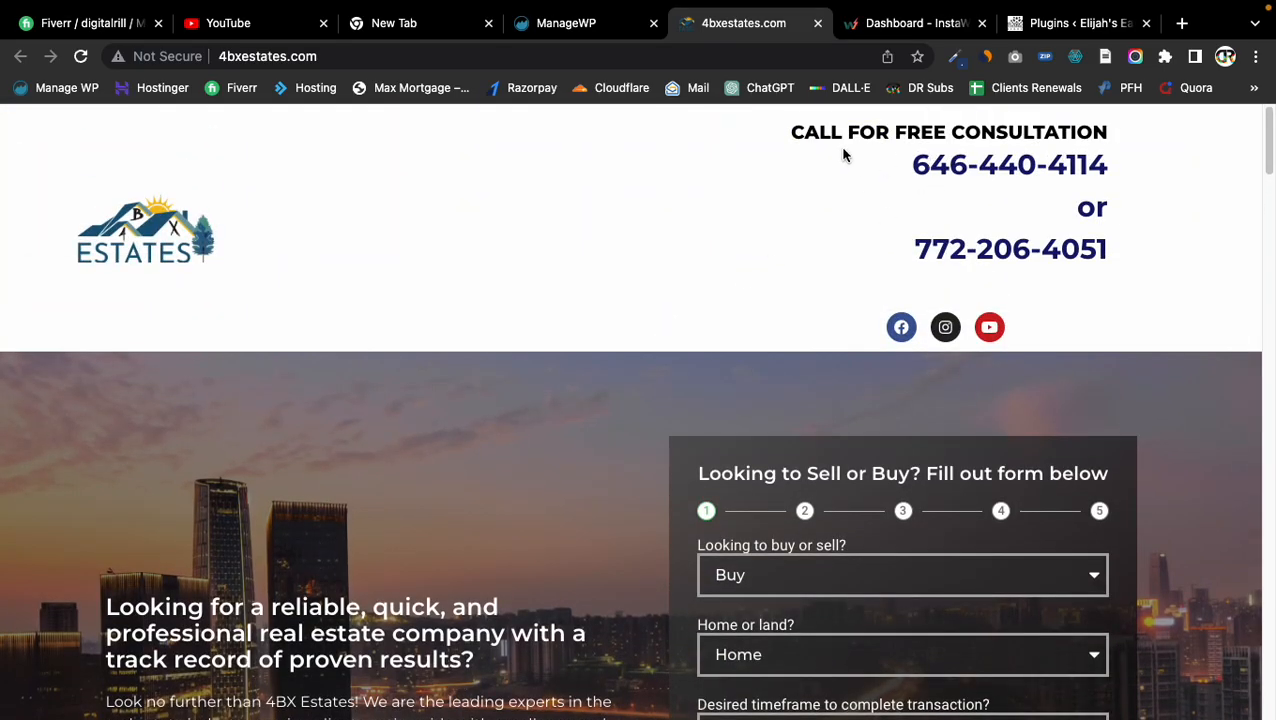
pyautogui.moveTo(788, 132); pyautogui.dragTo(1107, 253)
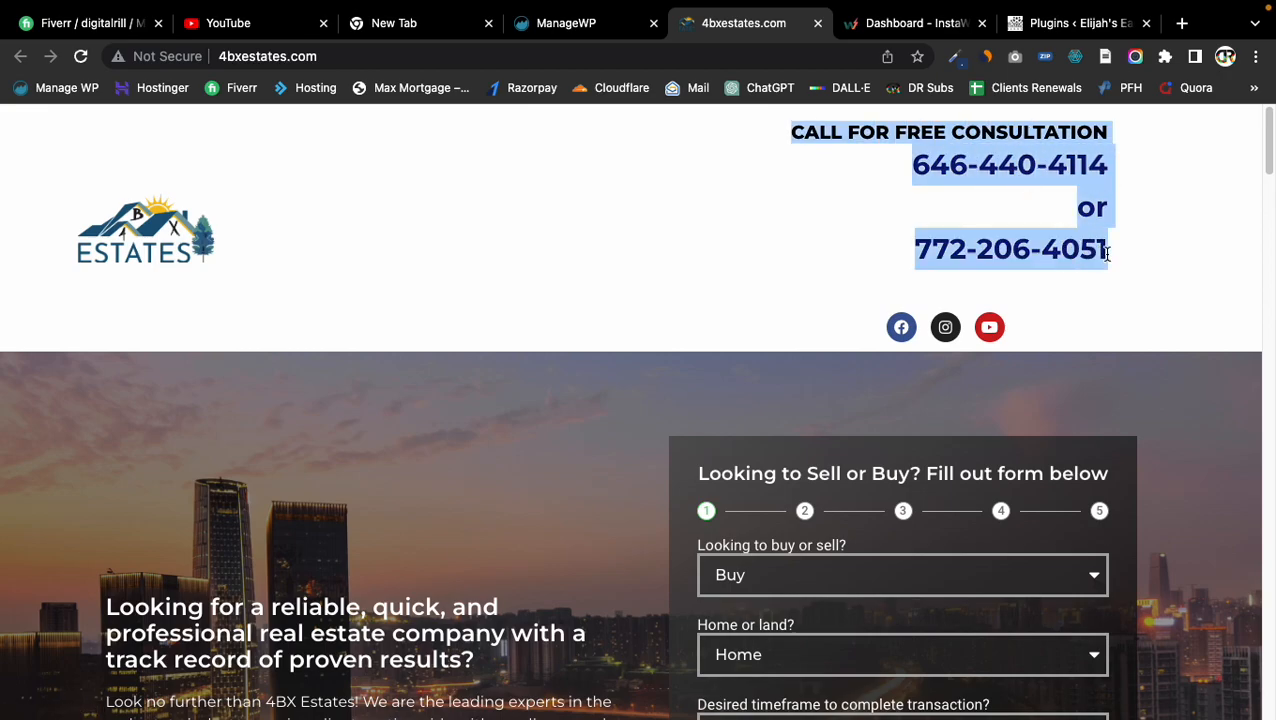
pyautogui.click(906, 229)
pyautogui.tripleClick(927, 170)
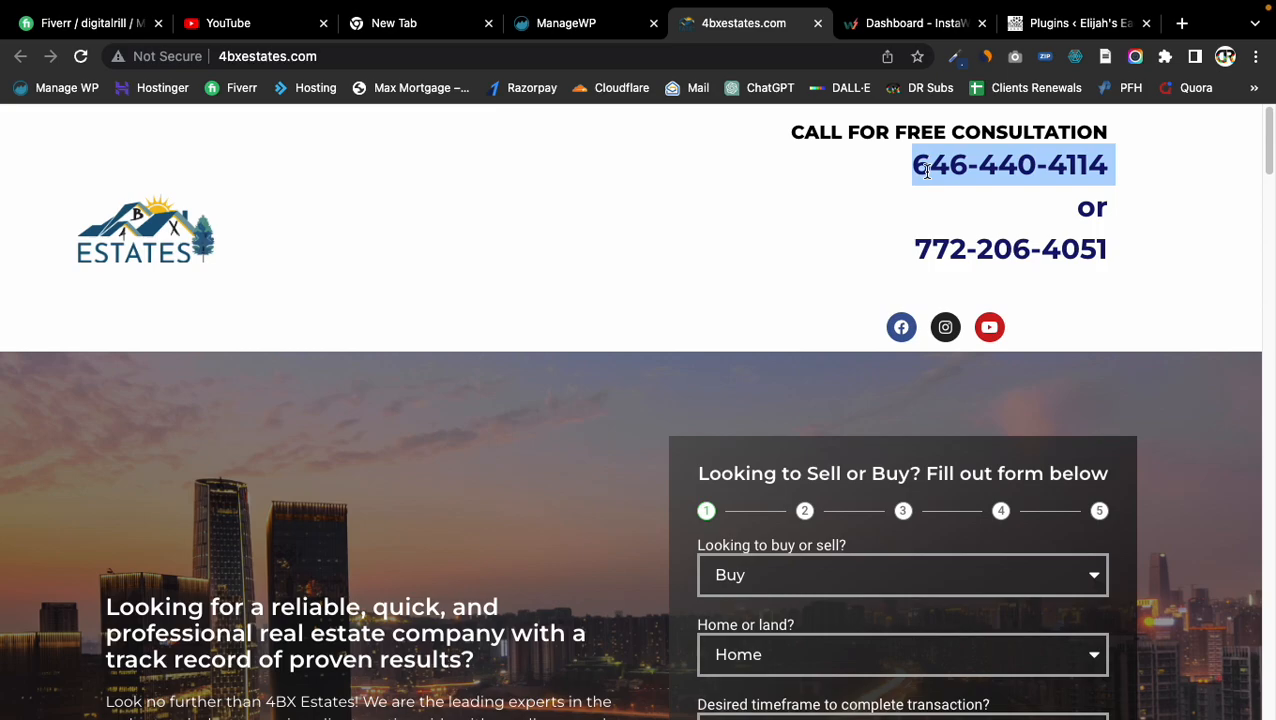
pyautogui.tripleClick(985, 168)
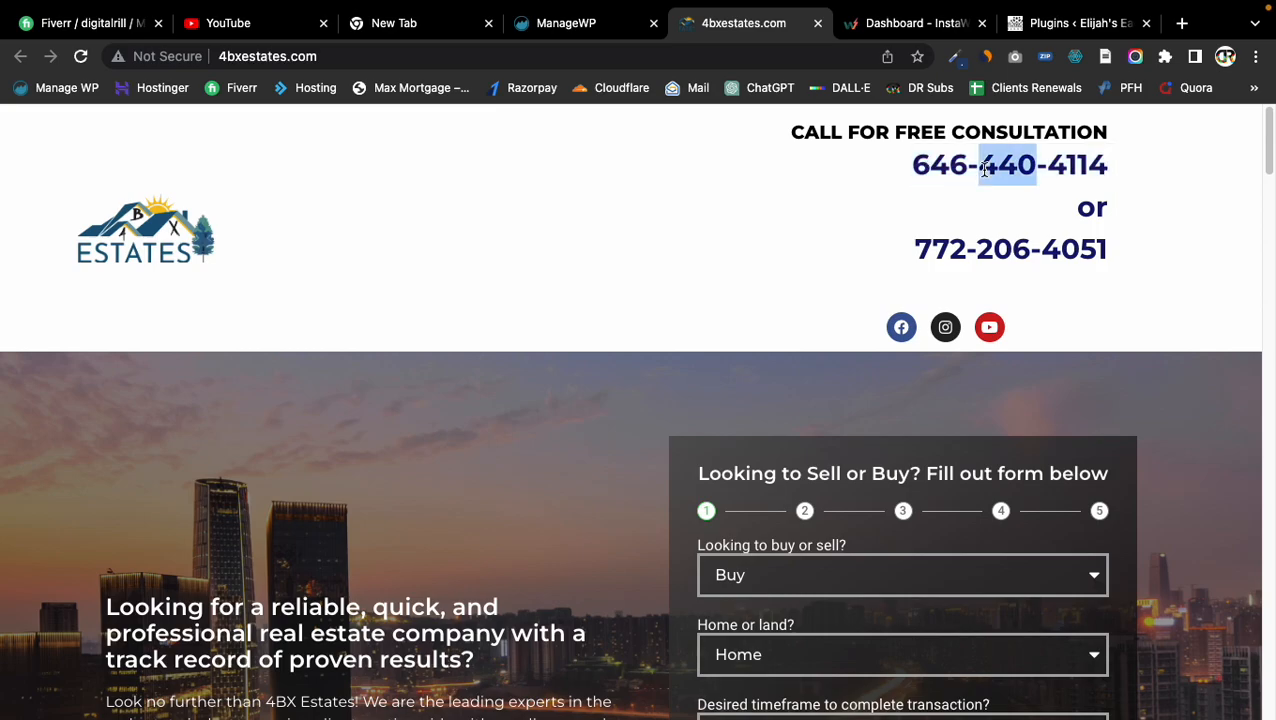
pyautogui.click(724, 127)
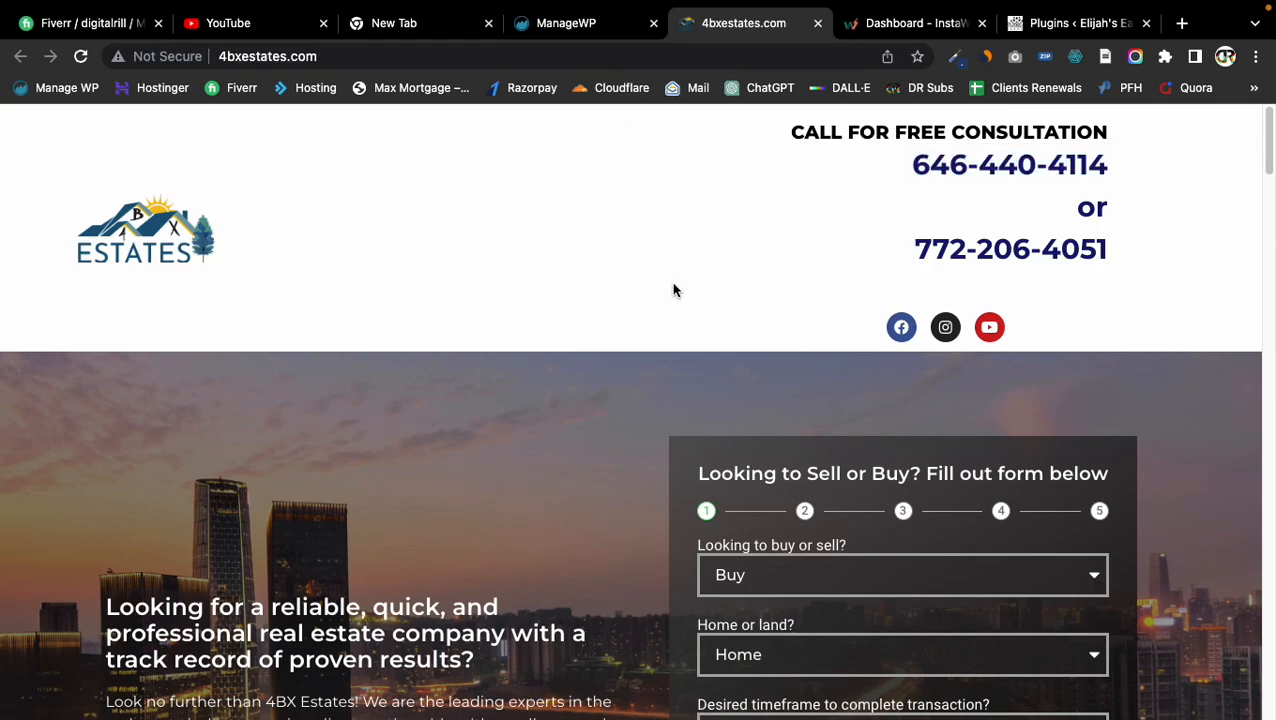
# Return to the ManageWP backups page, select the 26 May 2023 scheduled backup and review its details and screenshot
pyautogui.click(577, 32)
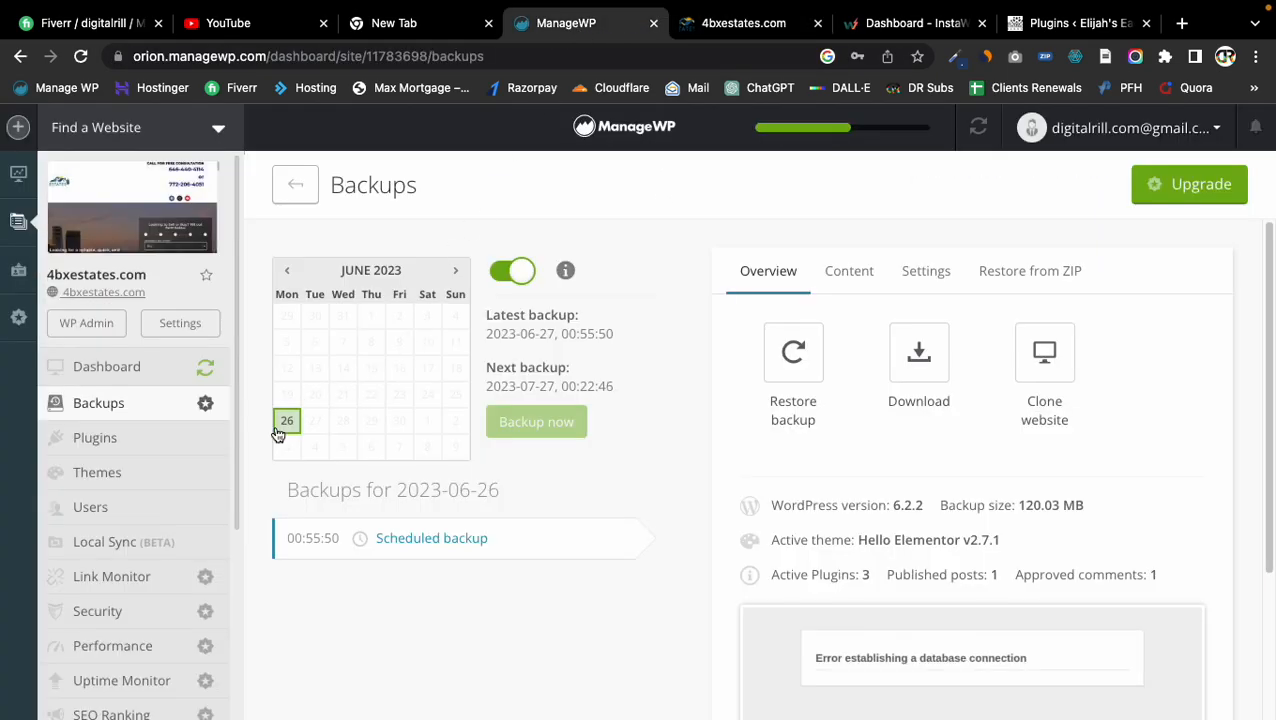
pyautogui.click(287, 271)
pyautogui.click(396, 393)
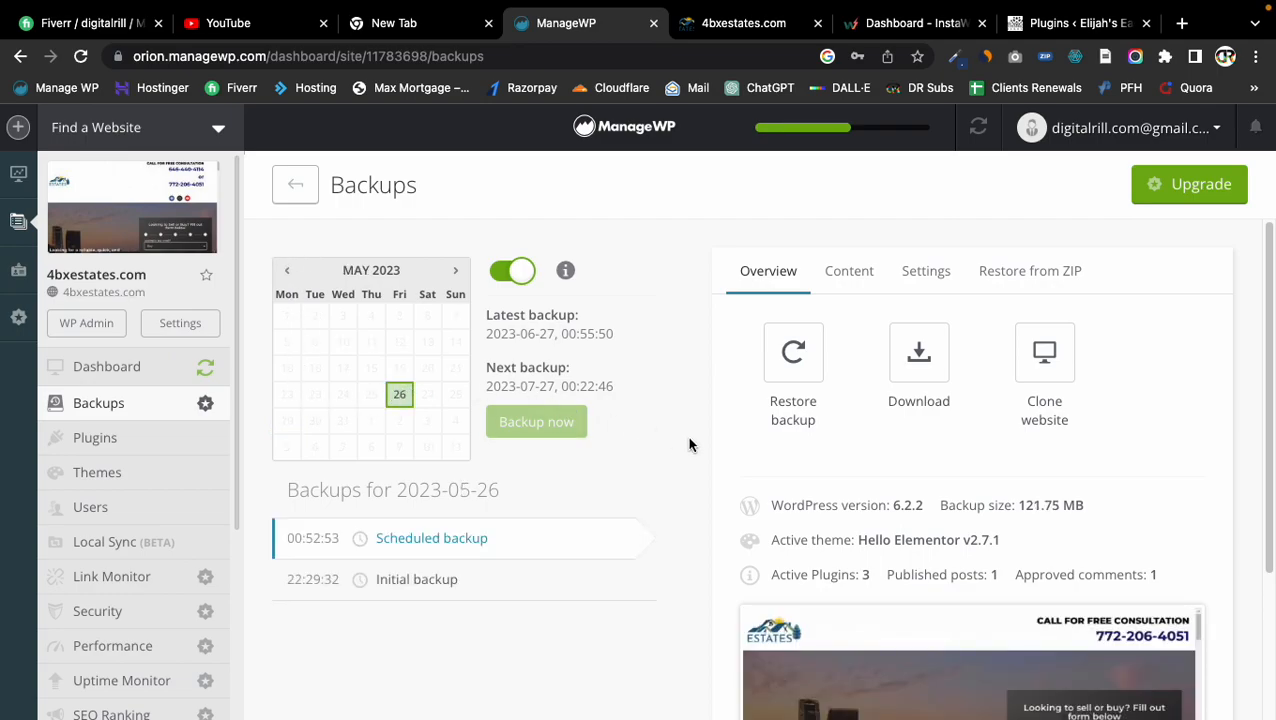
pyautogui.scroll(-3, 763, 484)
pyautogui.scroll(3, 712, 436)
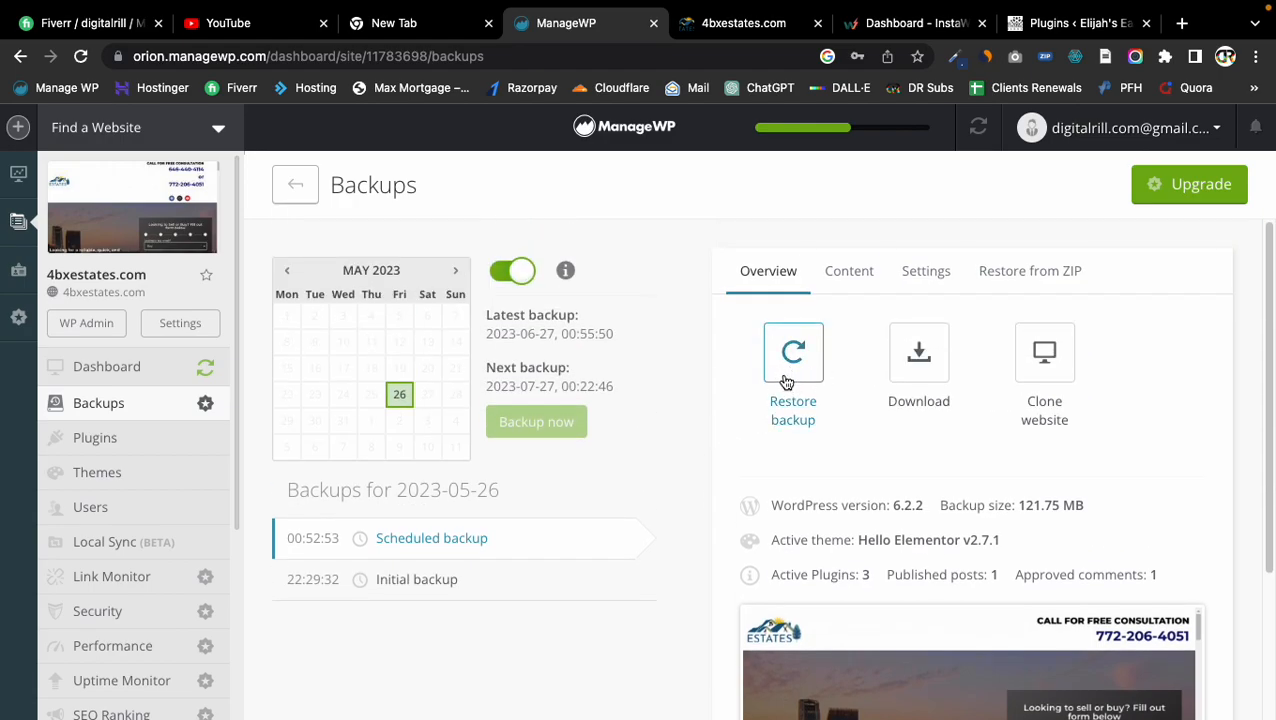